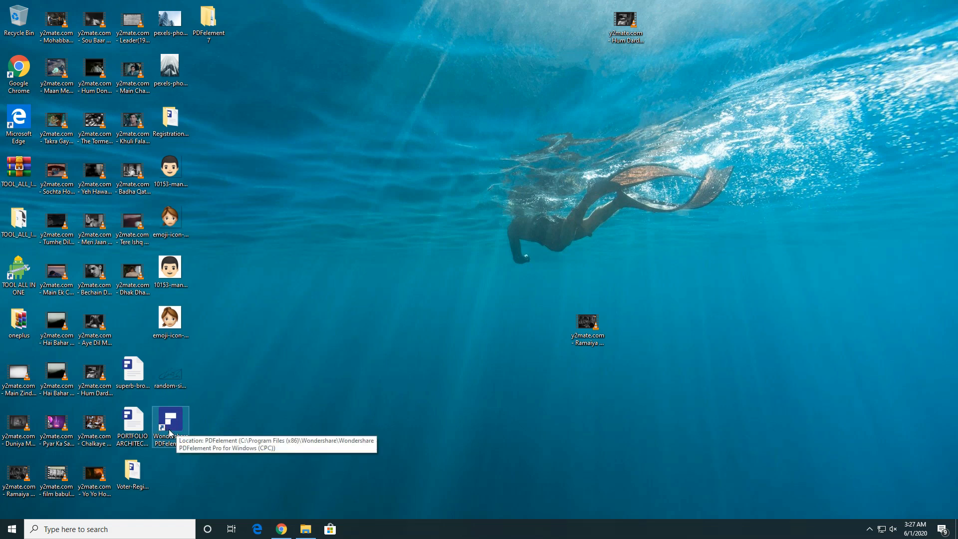
- Launch PDFelement from its desktop shortcut and bring the product tour browser window forward
double_click(170, 432)
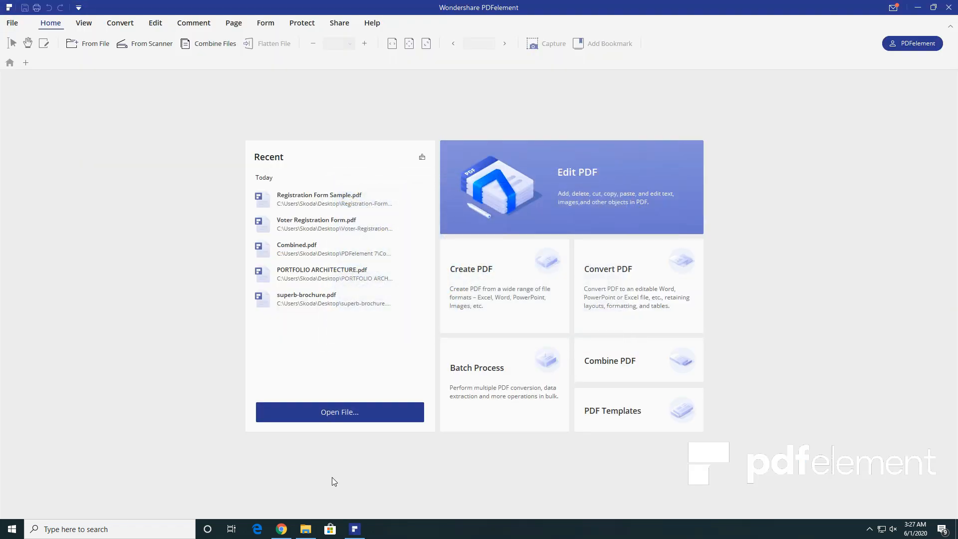
left_click(281, 527)
- Look over the PDFelement product tour page in Chrome, then minimise Chrome
left_click_drag(189, 26, 86, 27)
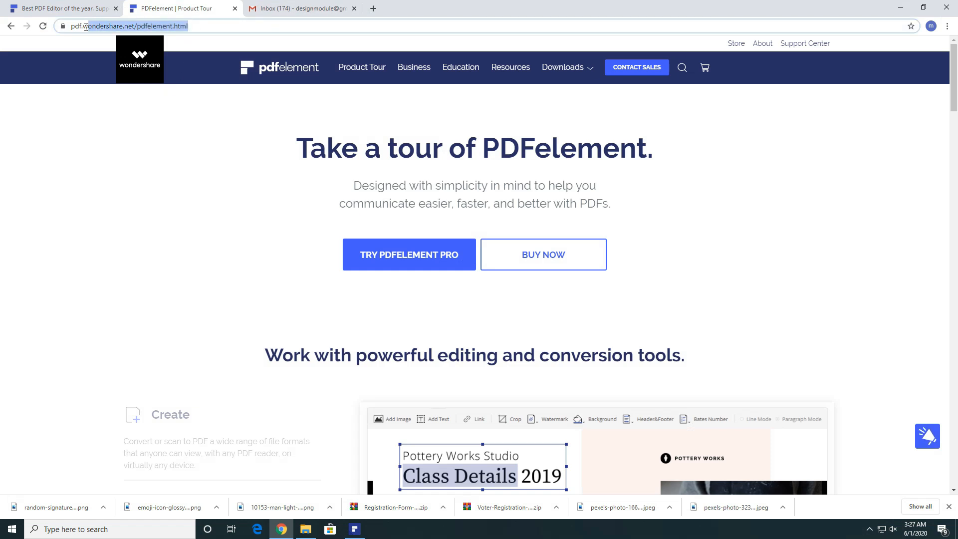
left_click(204, 25)
left_click(215, 211)
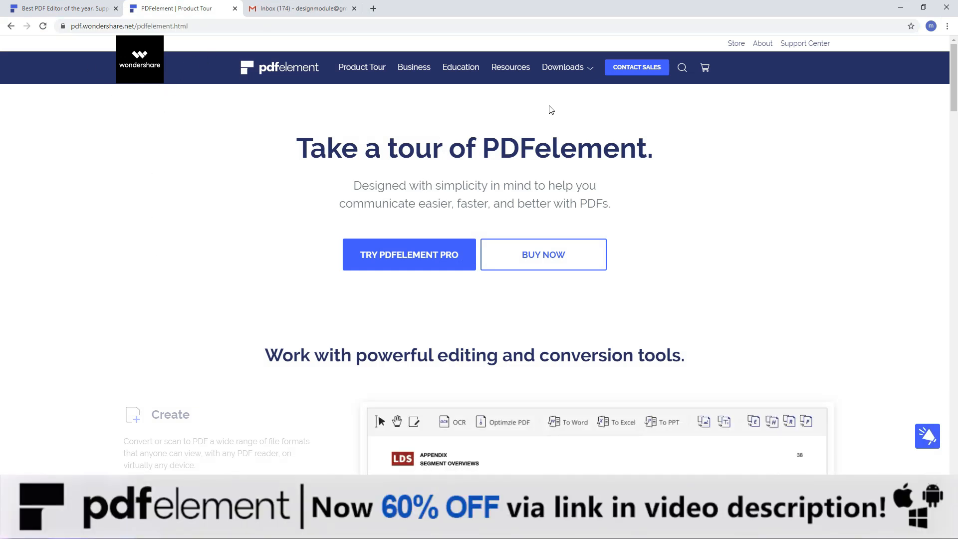
mouse_move(561, 81)
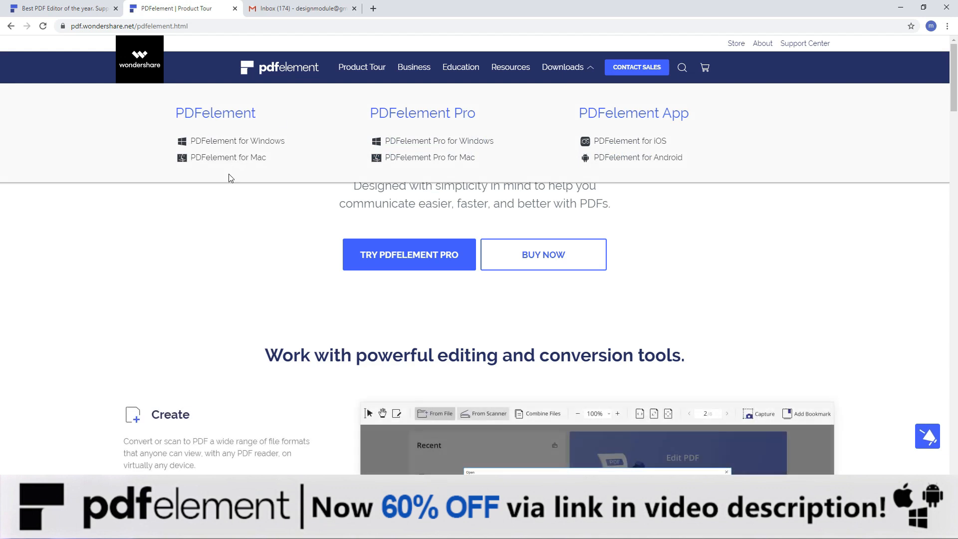
left_click(900, 8)
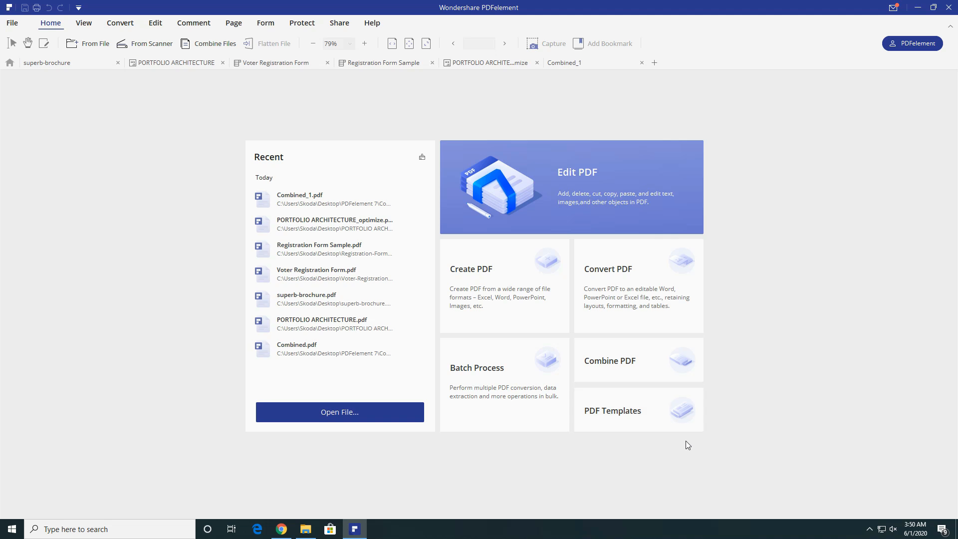
- Open PDF Templates and browse the Finance, Miscellaneous and Business template categories
left_click(686, 423)
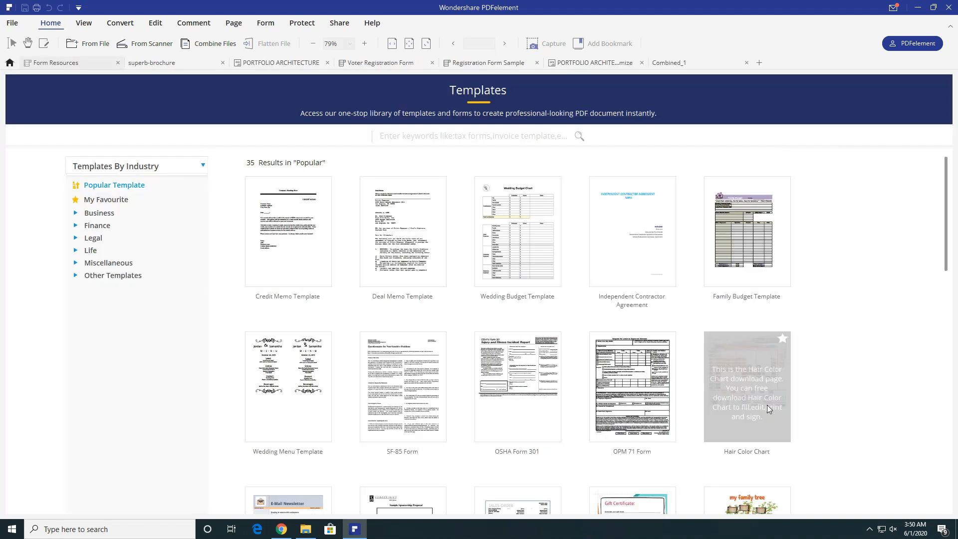
left_click_drag(945, 240, 937, 180)
left_click(102, 227)
left_click(98, 263)
left_click(97, 213)
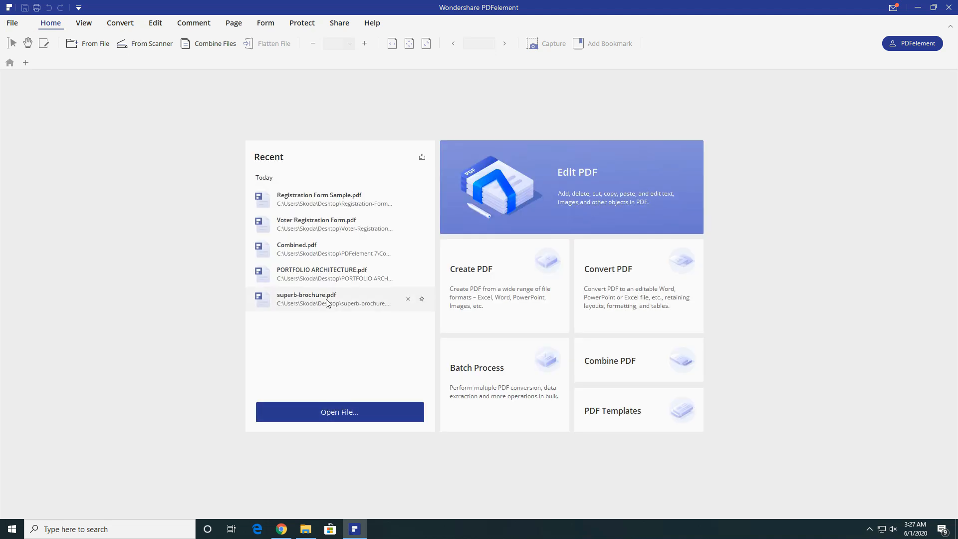
- Open superb-brochure.pdf in edit mode and PORTFOLIO ARCHITECTURE in a second tab
left_click(329, 299)
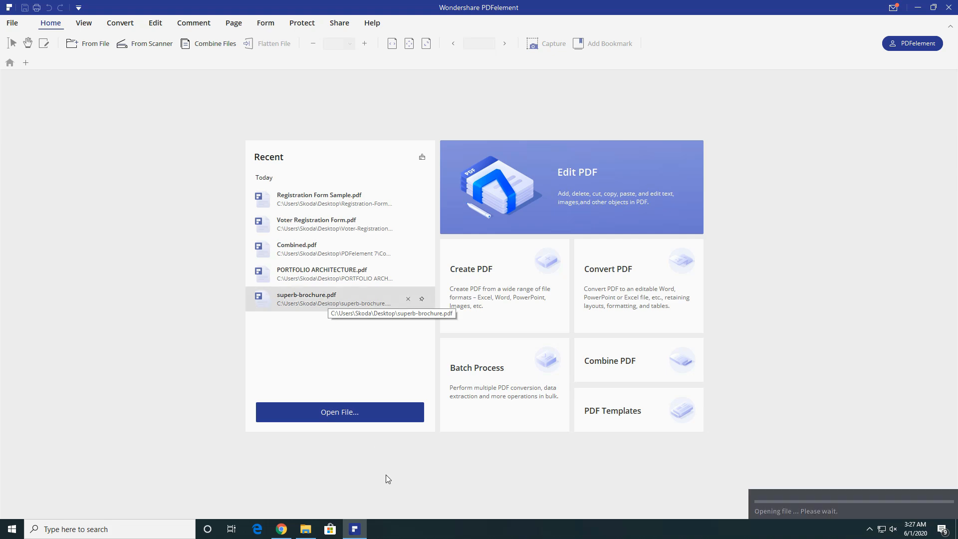
scroll(385, 268, "down", 2)
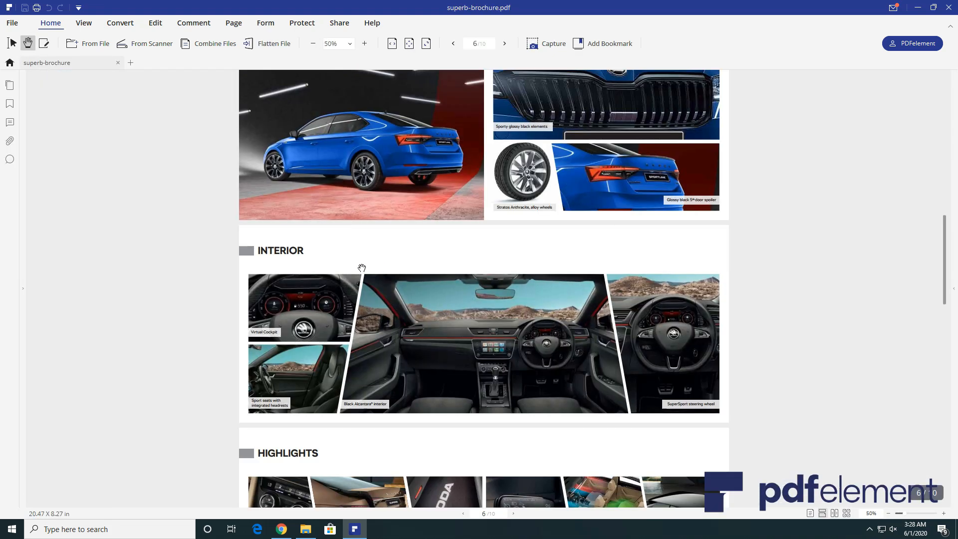
scroll(331, 261, "up", 1)
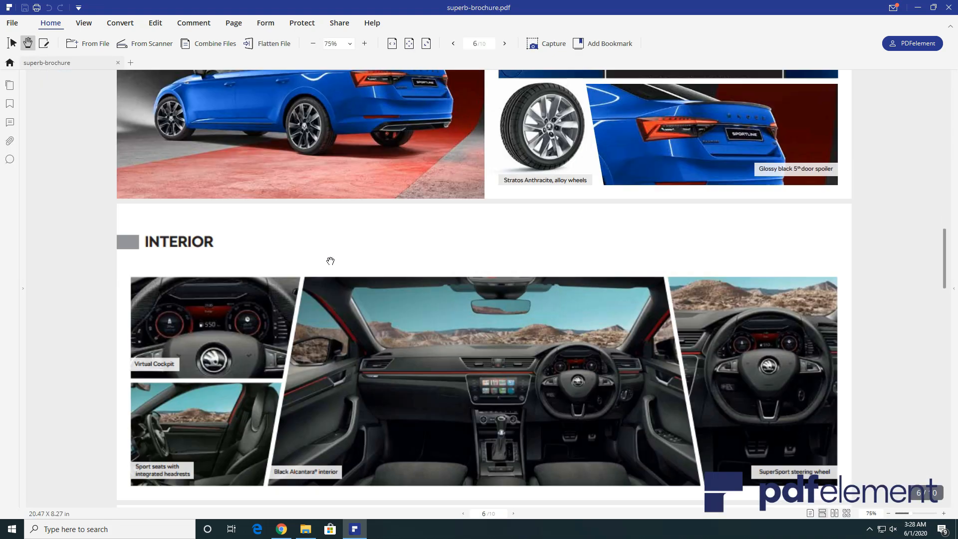
left_click(49, 48)
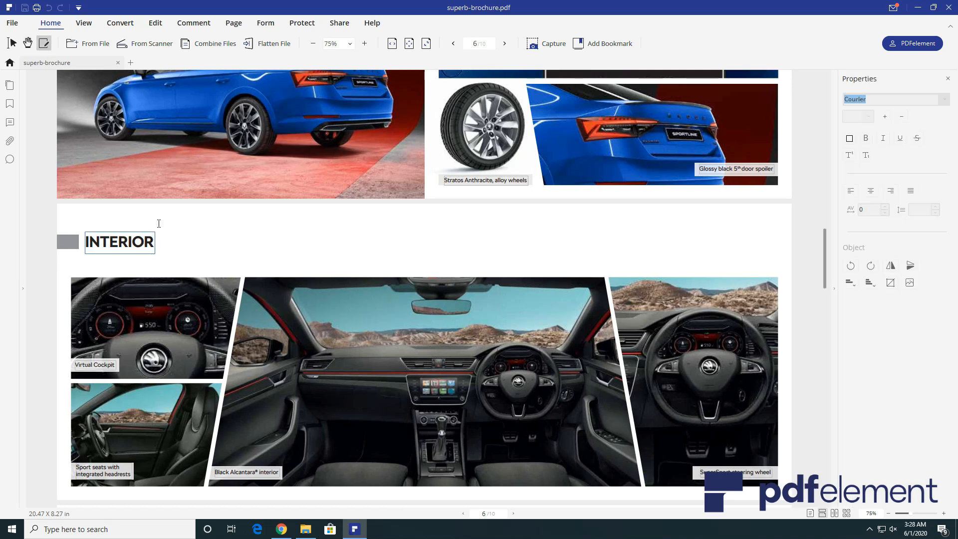
left_click(133, 63)
double_click(392, 87)
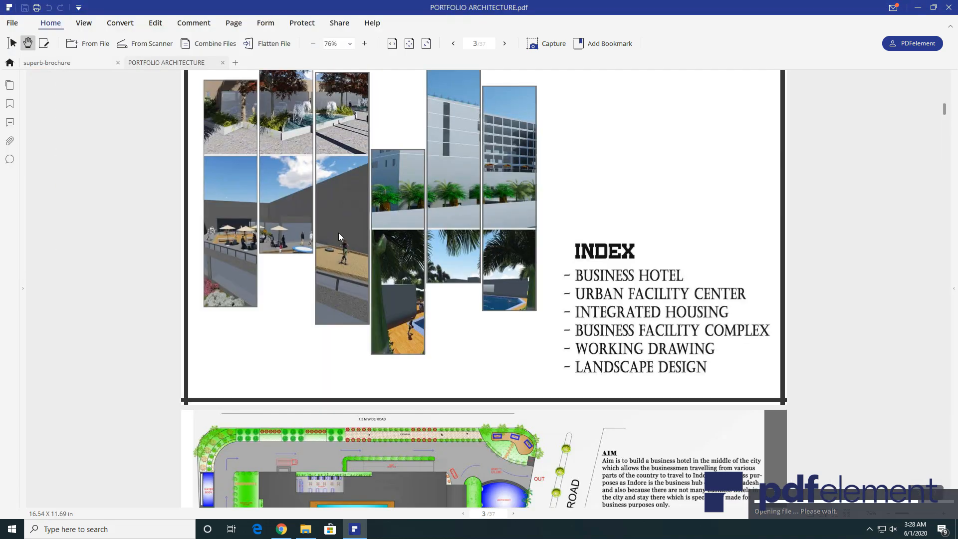
left_click(75, 64)
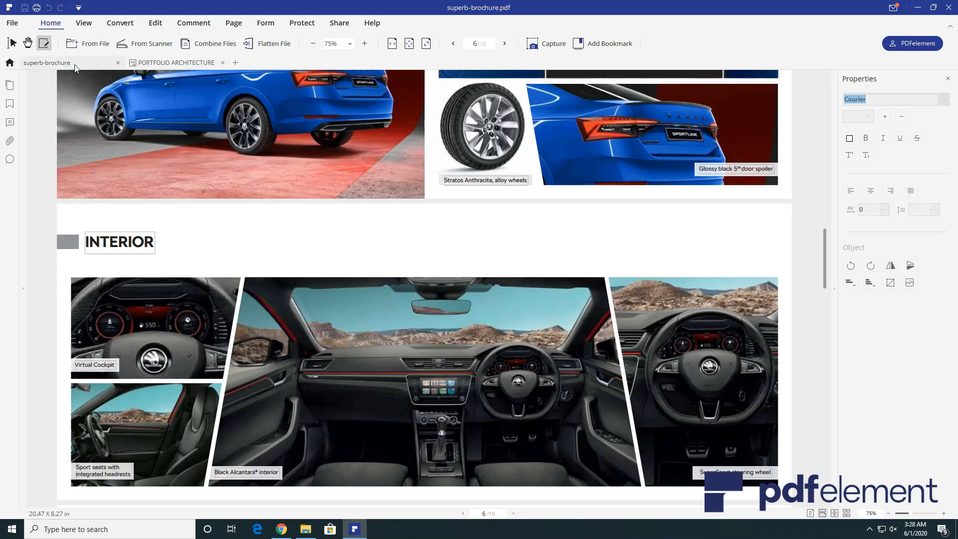
- Extend the INTERIOR heading to 'INTERIOR OF SKODA SUPERB LAUREN AMD KLEMENT'
left_click(148, 245)
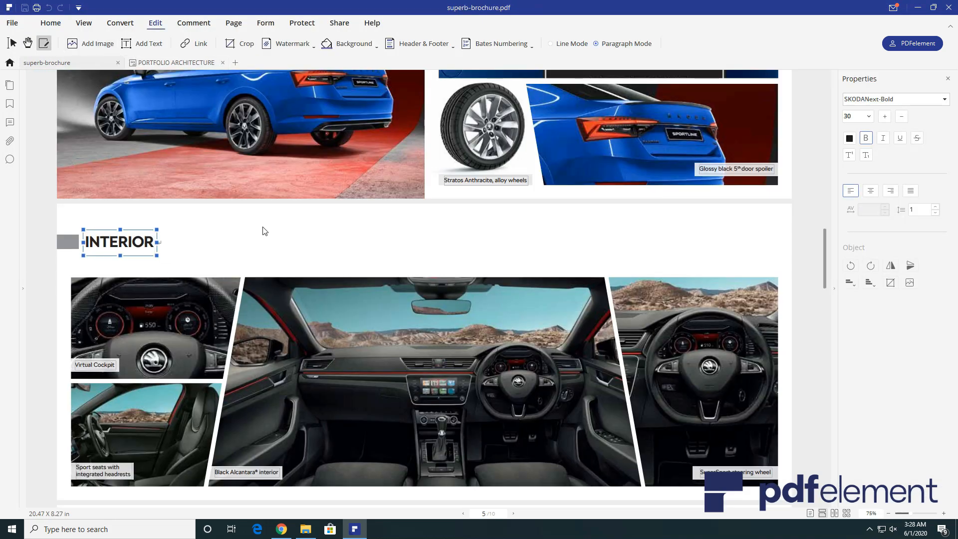
type("OF SKODA SUPERB LAUREN AMD KLEMENT")
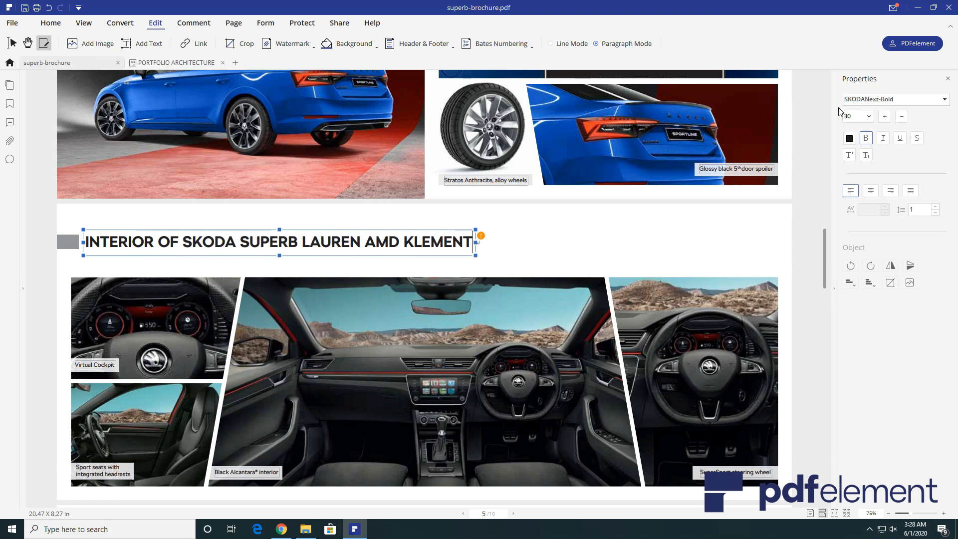
left_click(503, 244)
scroll(420, 303, "down", 4)
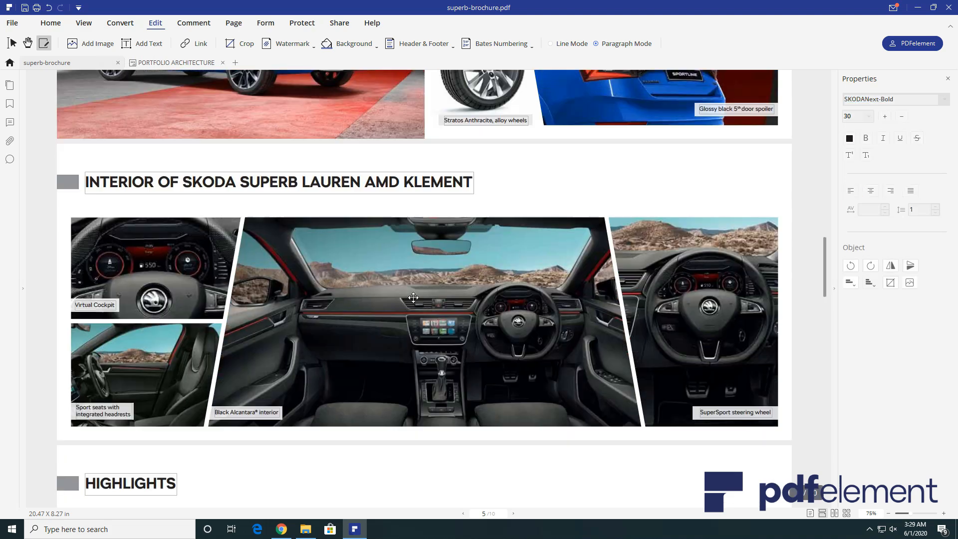
scroll(420, 304, "up", 7)
scroll(421, 307, "down", 1)
- Rotate, flip, reposition and crop the grille image under EXTERIOR
left_click(594, 215)
left_click(850, 268)
left_click(870, 269)
left_click(891, 269)
left_click_drag(64, 205, 755, 195)
left_click(889, 287)
left_click_drag(466, 245, 494, 183)
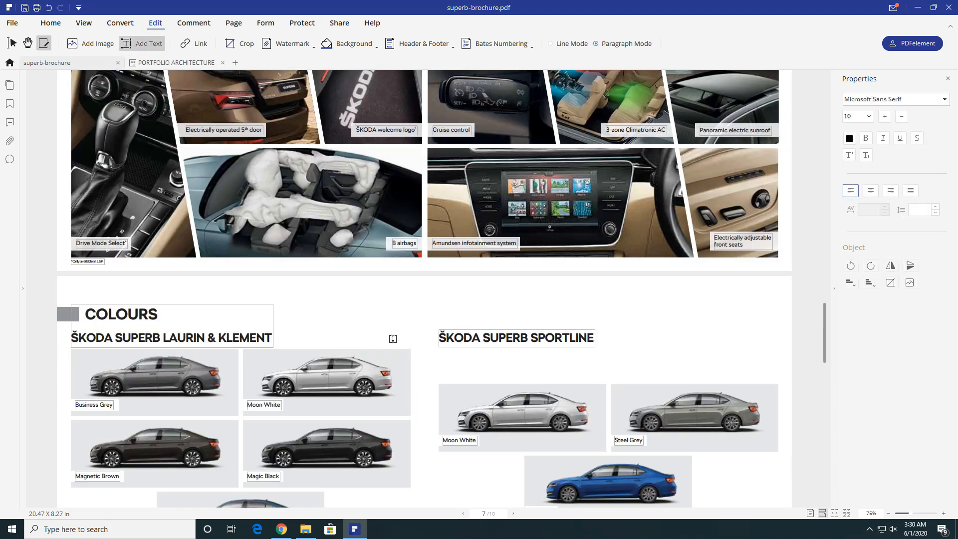
- Add the text 'skoda superb brochure' beside COLOURS on page 7
left_click(414, 339)
left_click(418, 308)
left_click(162, 46)
left_click(340, 310)
type("skoda superb brochure")
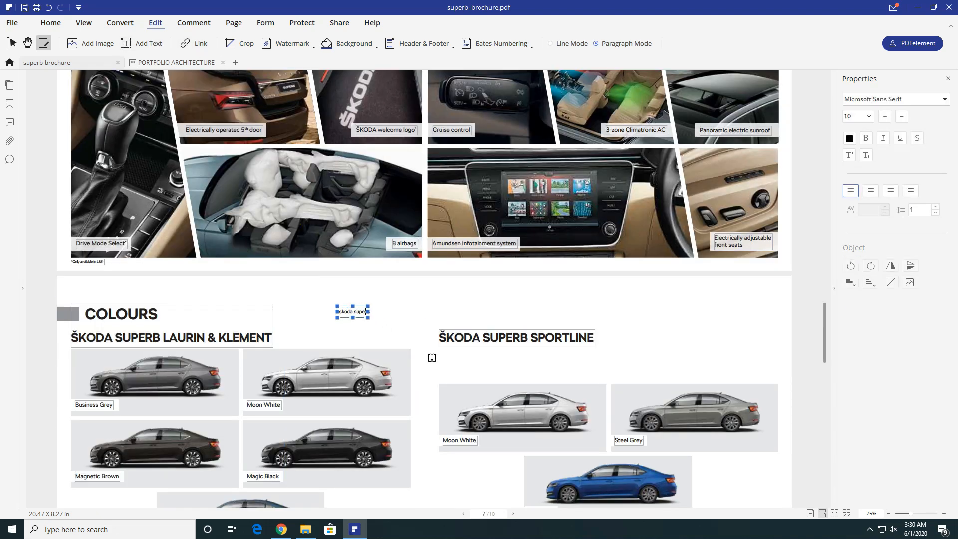
key("ctrl+a")
left_click(868, 116)
- Format the title at size 24, bold and red
left_click(860, 262)
left_click(866, 138)
left_click(849, 139)
left_click(858, 161)
left_click(387, 318)
- Widen the title box, keep it left-aligned in Arial Black, and start a new page background
left_click_drag(404, 316, 535, 316)
left_click(871, 191)
left_click_drag(467, 316, 346, 316)
left_click(891, 191)
left_click(850, 191)
left_click(944, 99)
left_click(878, 239)
left_click(482, 319)
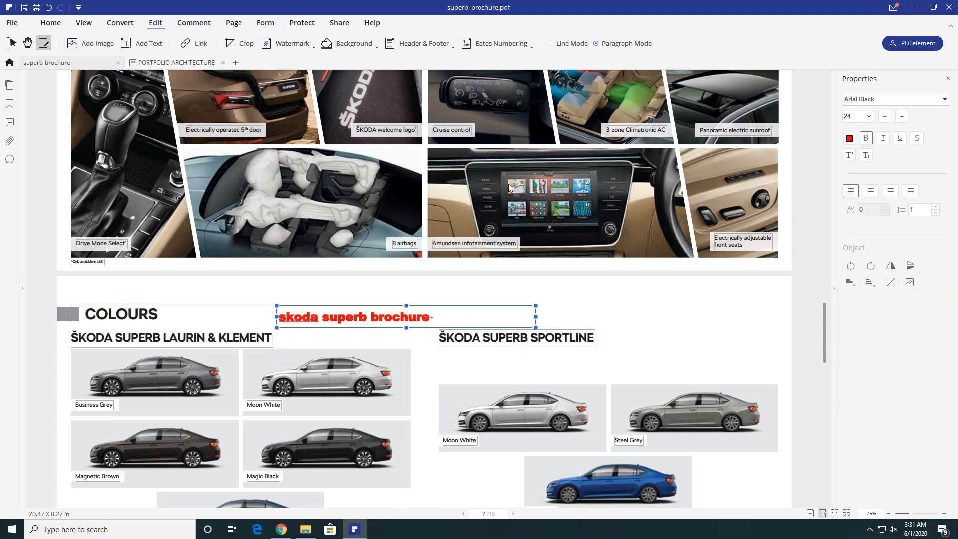
left_click(350, 44)
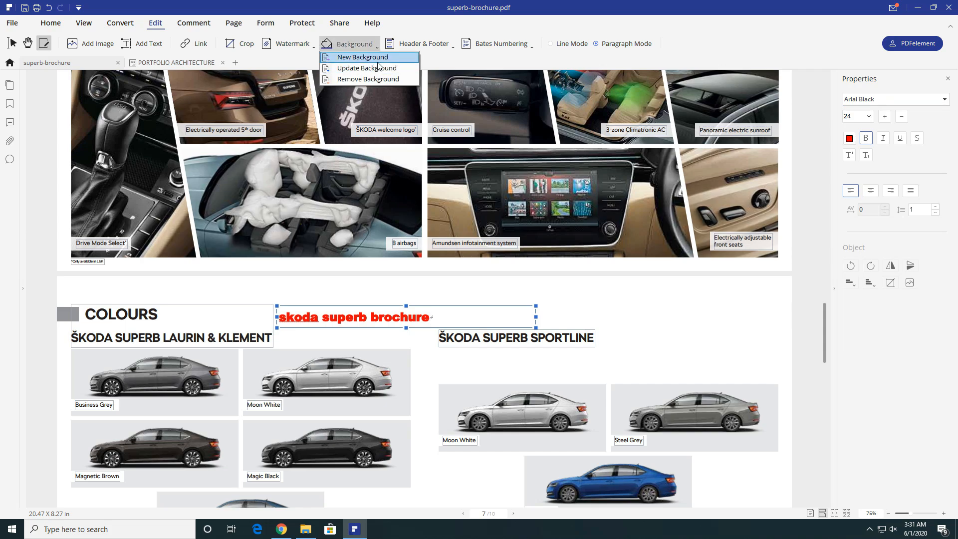
left_click(377, 60)
- Give page 7 a lavender background colour
left_click(365, 205)
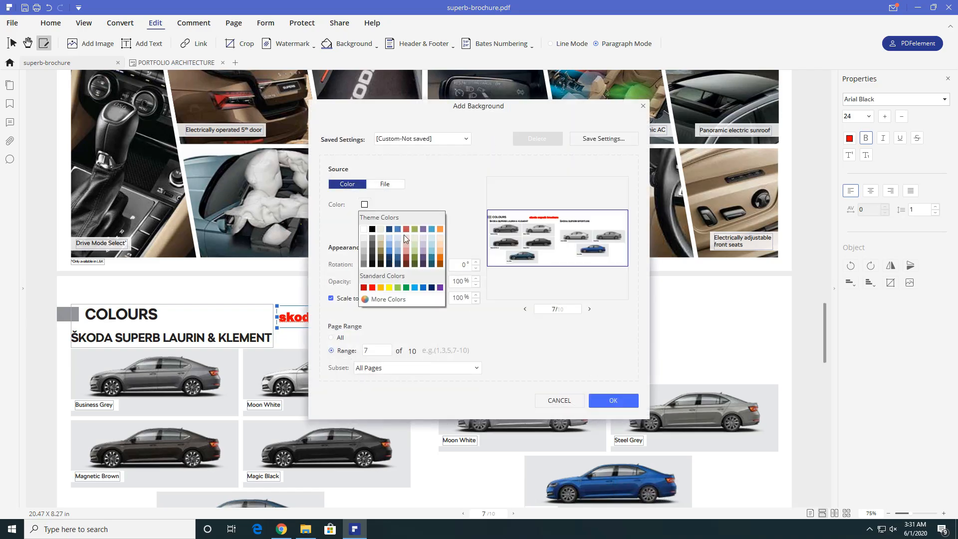
left_click(417, 256)
left_click(613, 399)
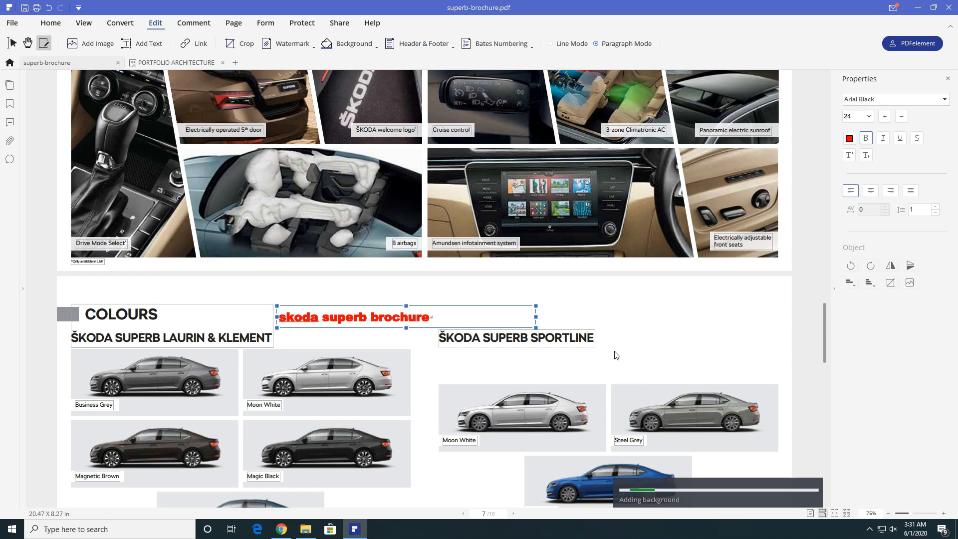
left_click_drag(828, 335, 825, 345)
- Add a diagonal 'Techbuzz' text watermark to the brochure
left_click(293, 44)
left_click(301, 57)
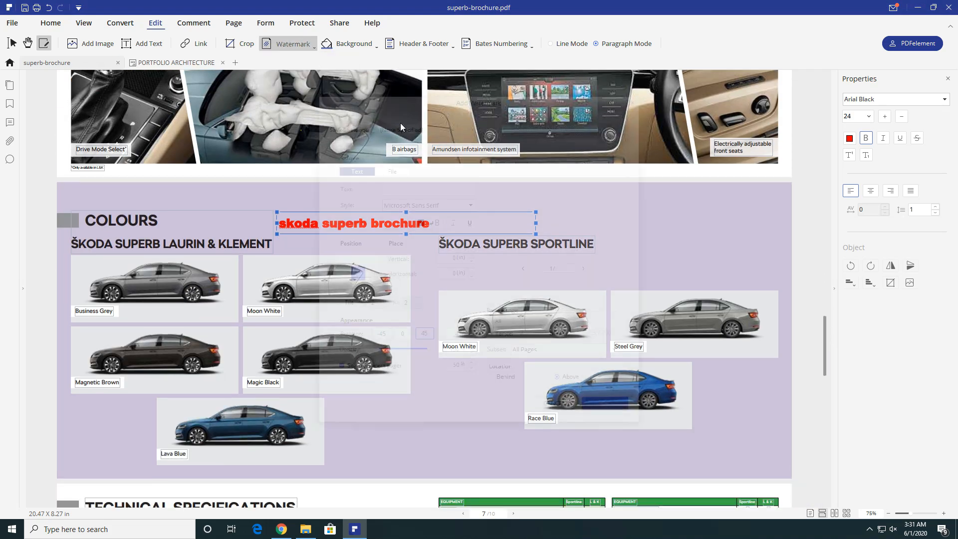
type("Techbuzz")
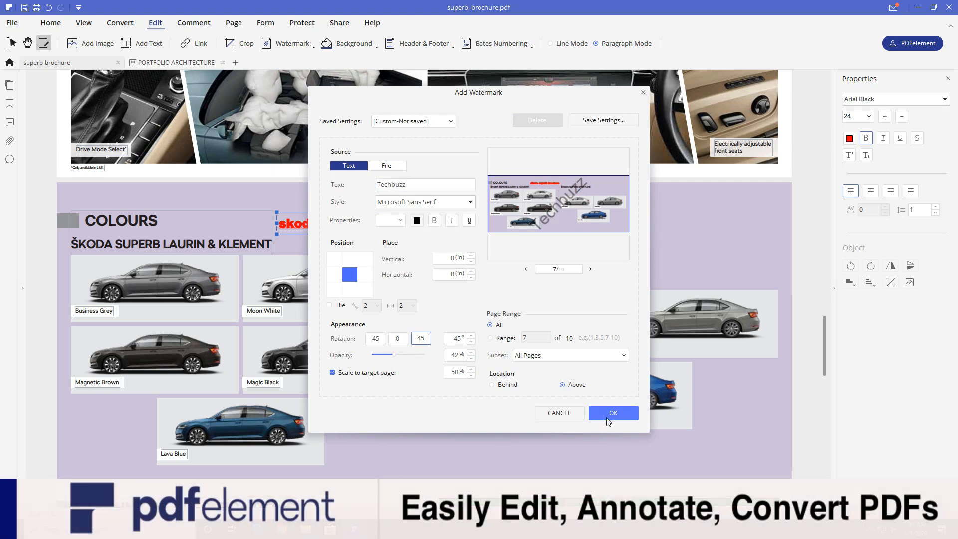
left_click(612, 412)
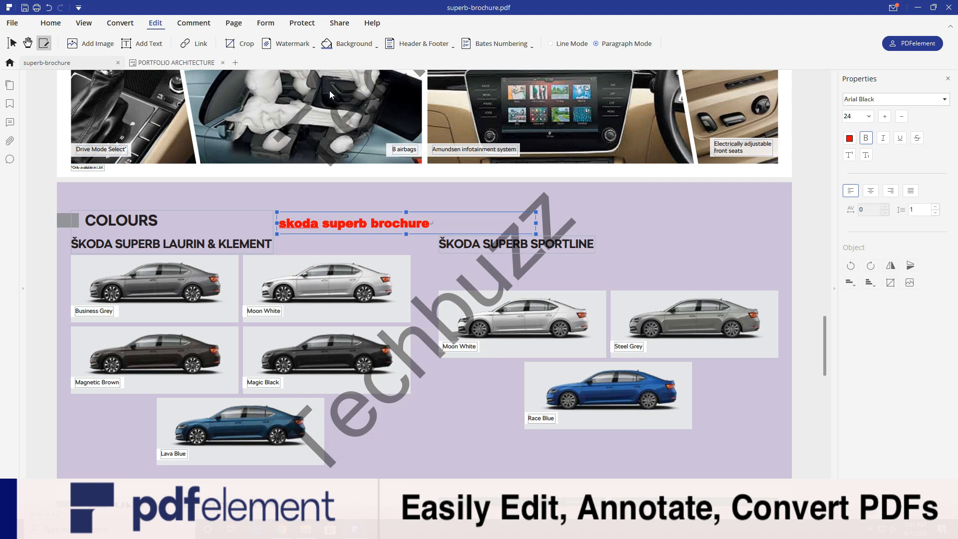
- Insert the building photo onto the page and position it
left_click(92, 43)
left_click(227, 152)
left_click(394, 253)
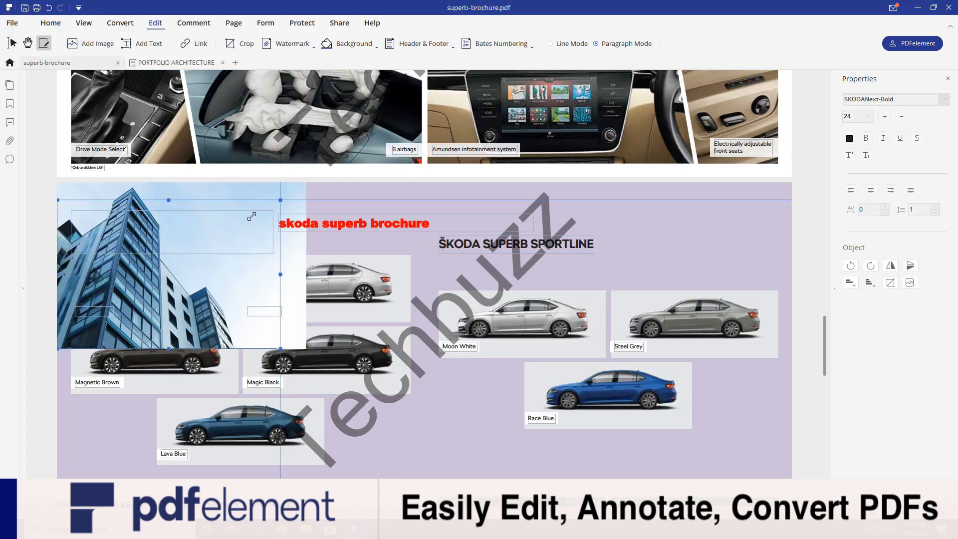
left_click_drag(282, 266, 568, 404)
left_click_drag(679, 277, 687, 271)
left_click(159, 63)
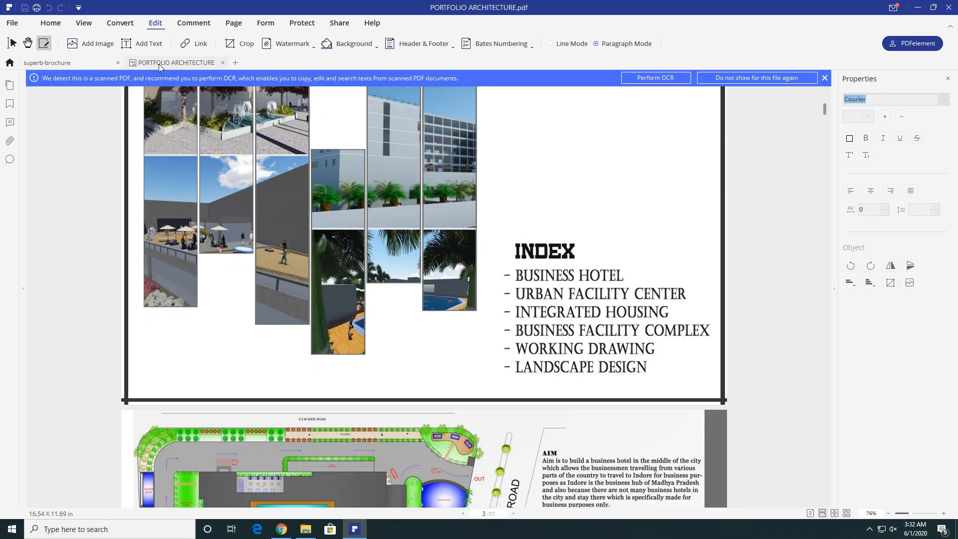
- Run OCR with Editable Text output on PORTFOLIO ARCHITECTURE, creating PORTFOLIO ARCHITECTURE_OCR.pdf
left_click(600, 295)
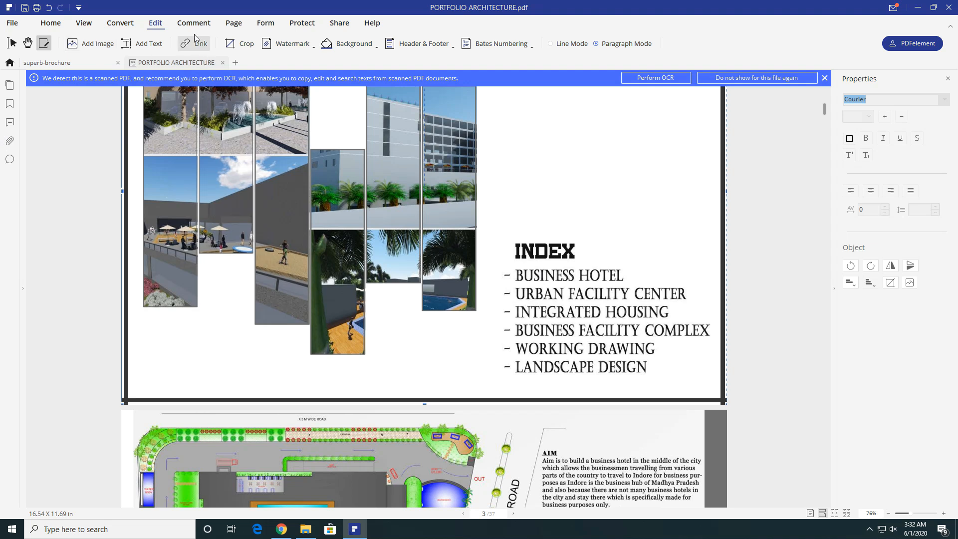
left_click(125, 26)
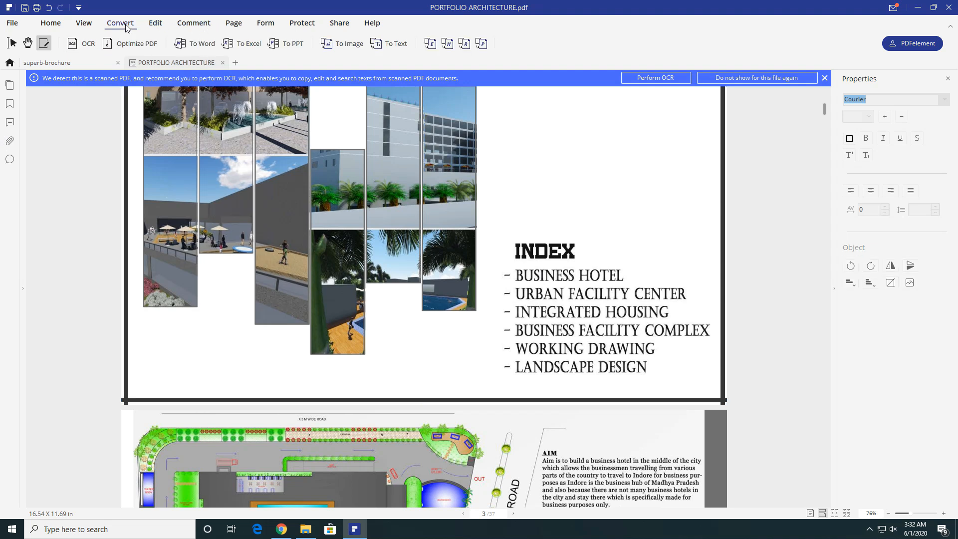
left_click(84, 44)
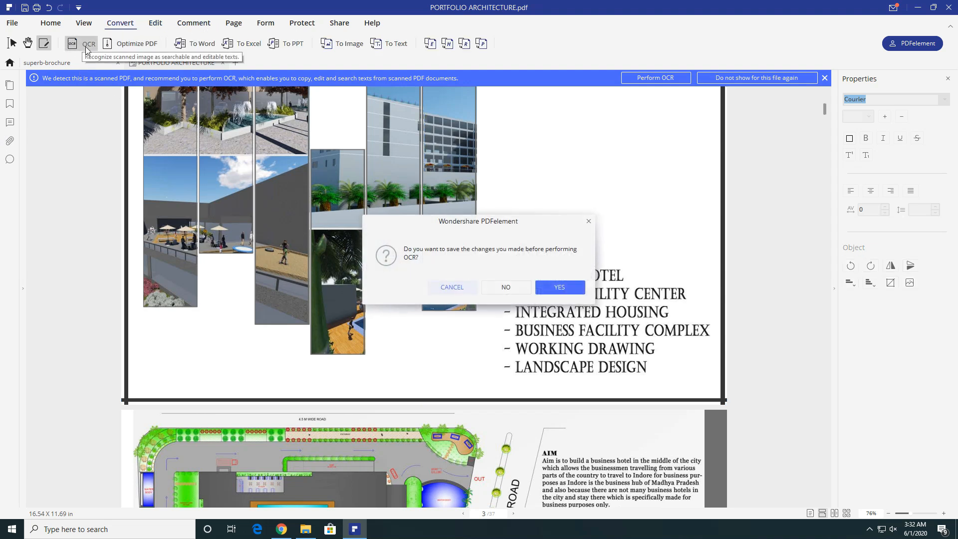
left_click(517, 288)
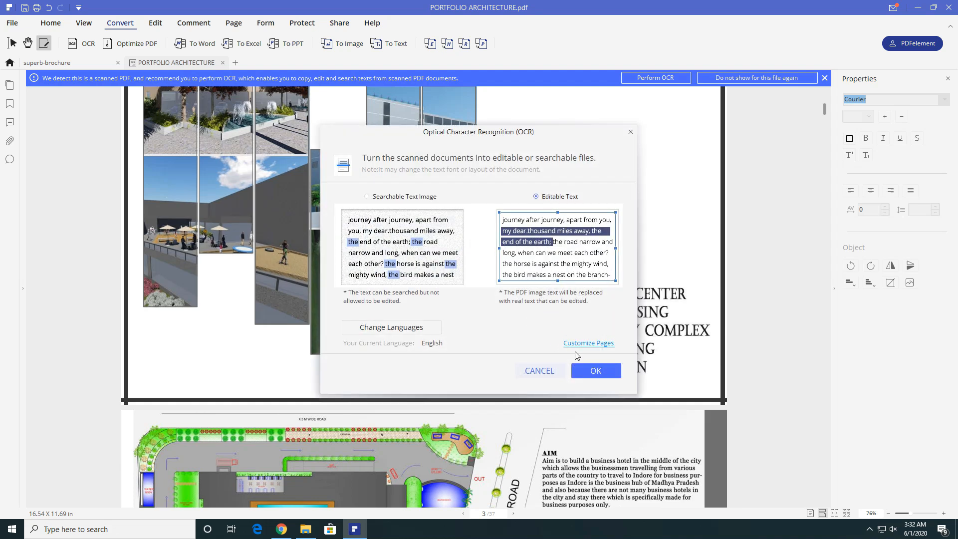
left_click(595, 369)
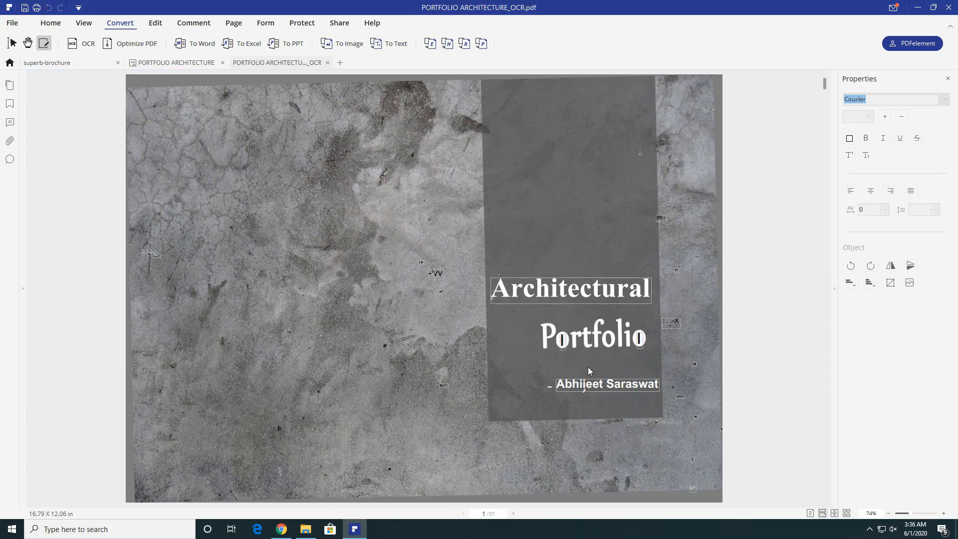
- Delete BUSINESS from the INDEX entry so it reads HOTEL
left_click_drag(823, 80, 825, 110)
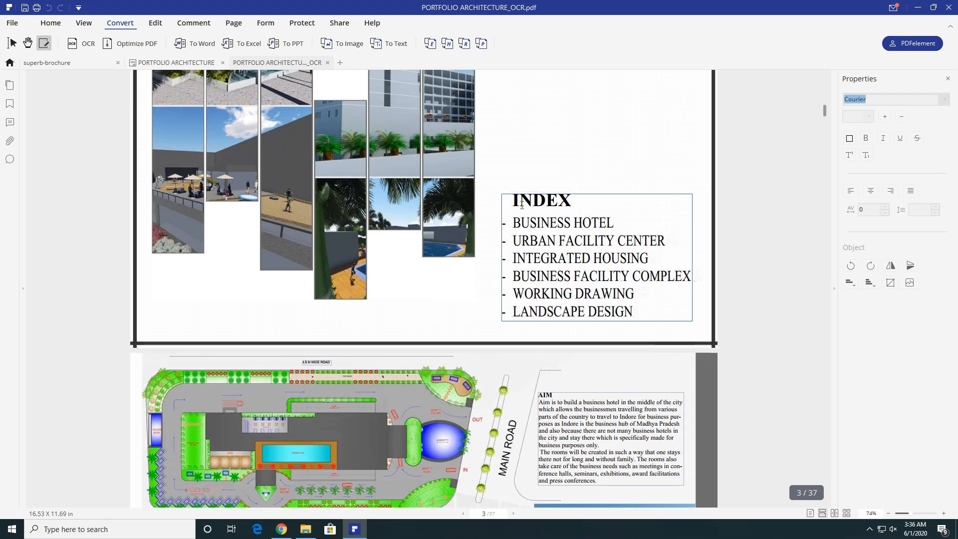
left_click(666, 203)
double_click(519, 223)
key("Delete")
double_click(516, 221)
type("Libraries")
key("ctrl+z")
key("ctrl+z")
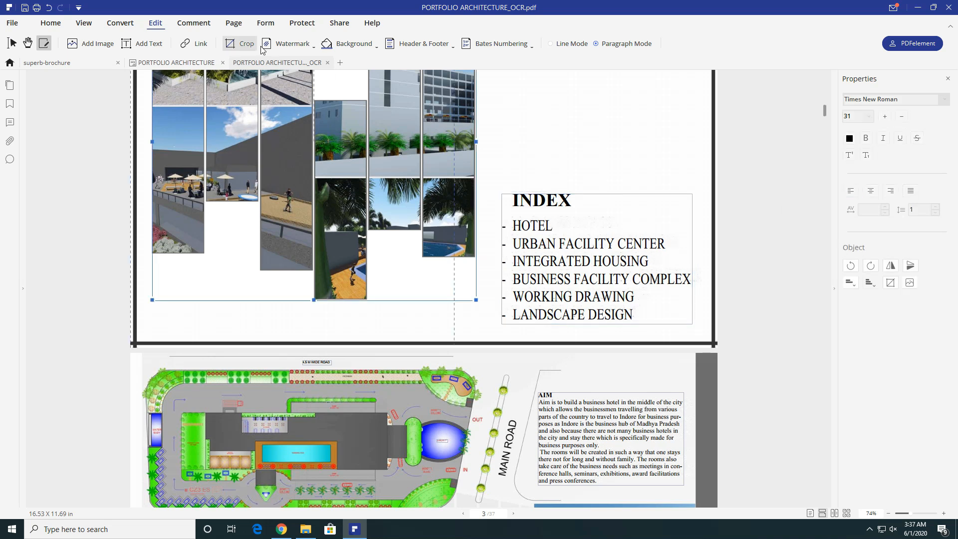
- Replace the collage image with the building photo and resize it
left_click(890, 283)
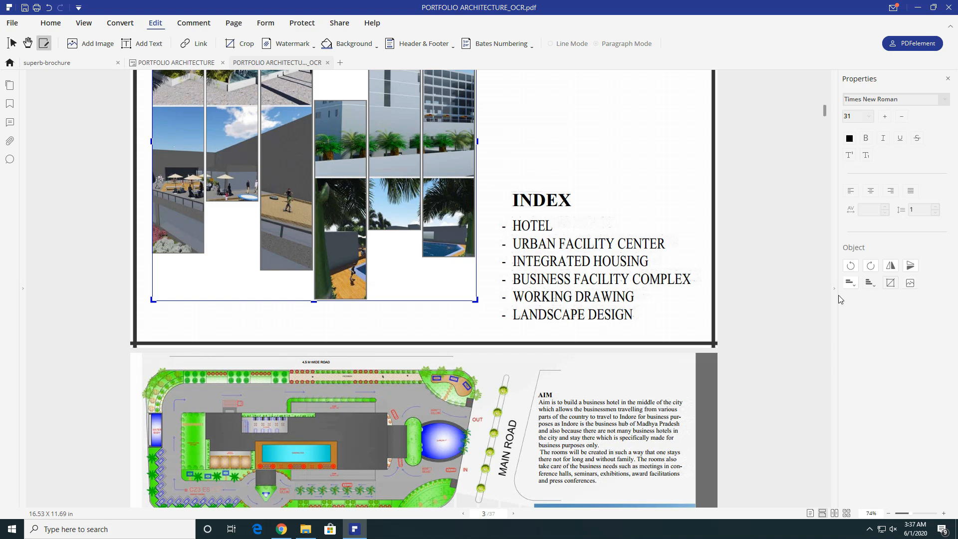
left_click(910, 283)
left_click(274, 96)
left_click(392, 250)
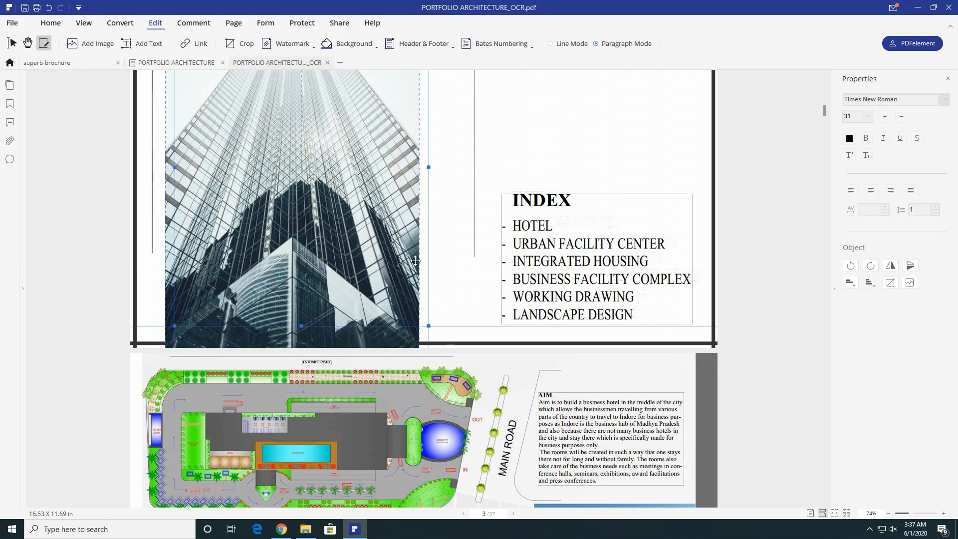
scroll(464, 261, "down", 3)
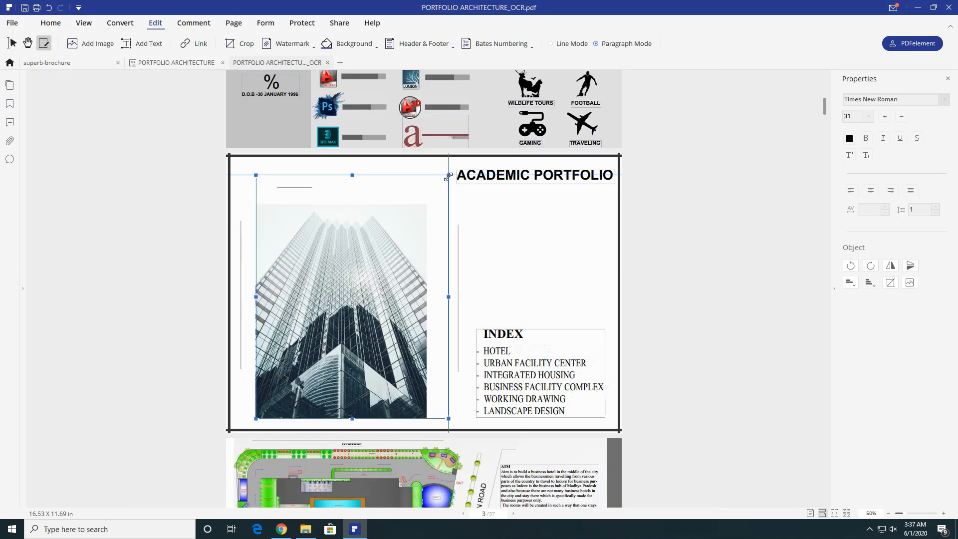
left_click_drag(448, 176, 448, 175)
left_click(492, 309)
- Add a 'my portfolio' text line at size 48 under ACADEMIC PORTFOLIO
double_click(605, 274)
type("my portfolio")
left_click_drag(604, 283, 477, 283)
left_click_drag(478, 275, 493, 198)
left_click(868, 117)
left_click(849, 299)
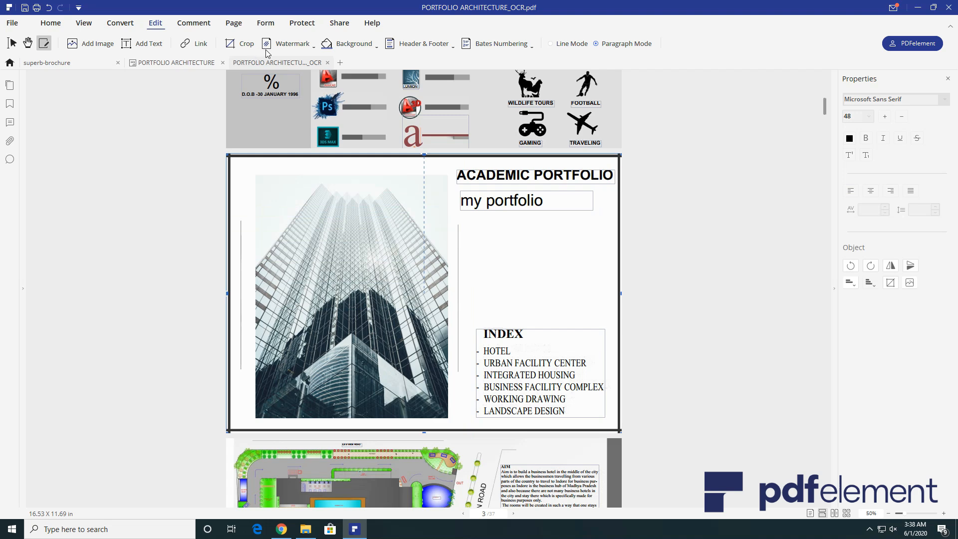
- Try cropping the building image, undo the crop, and check the watermark options
left_click(300, 262)
left_click(234, 44)
left_click_drag(469, 205, 438, 251)
left_click(614, 380)
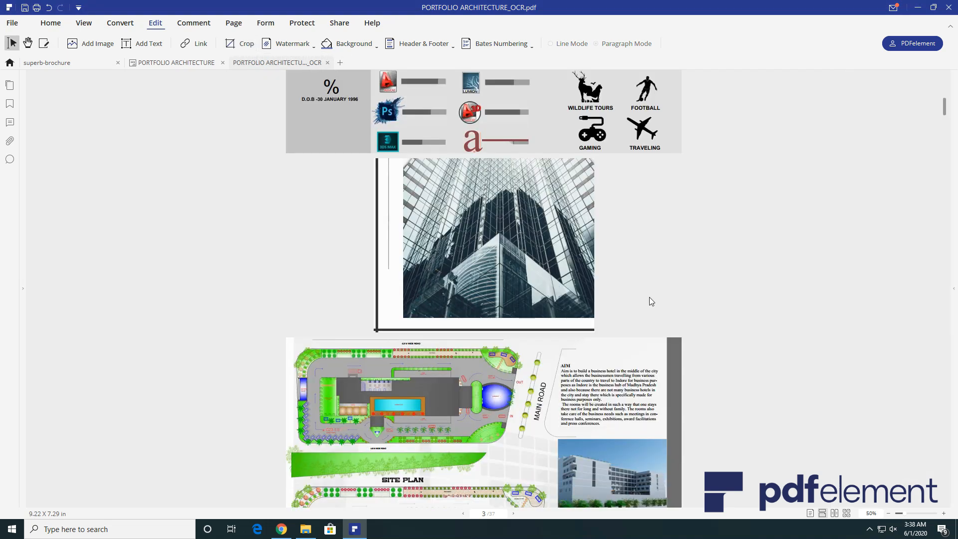
key("ctrl+z")
left_click(303, 49)
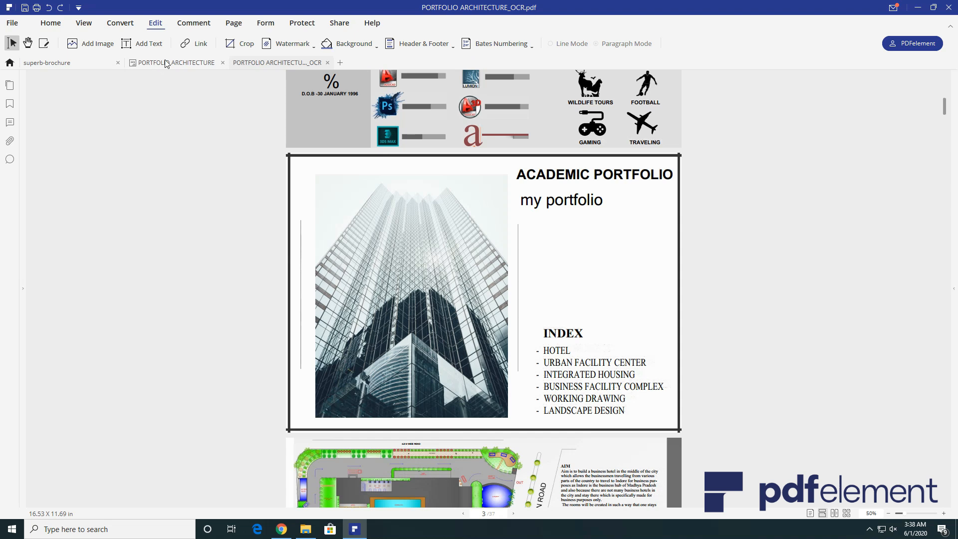
left_click(194, 23)
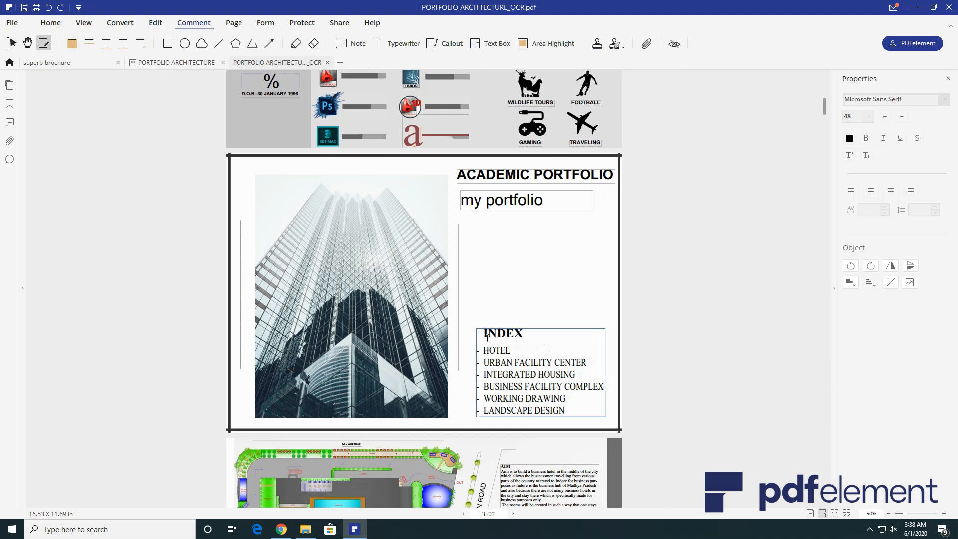
- Highlight URBAN FACILITY CENTER in blue, cloud 'my portfolio', and circle INDEX with a red ellipse
left_click_drag(543, 363, 645, 362)
left_click(706, 365)
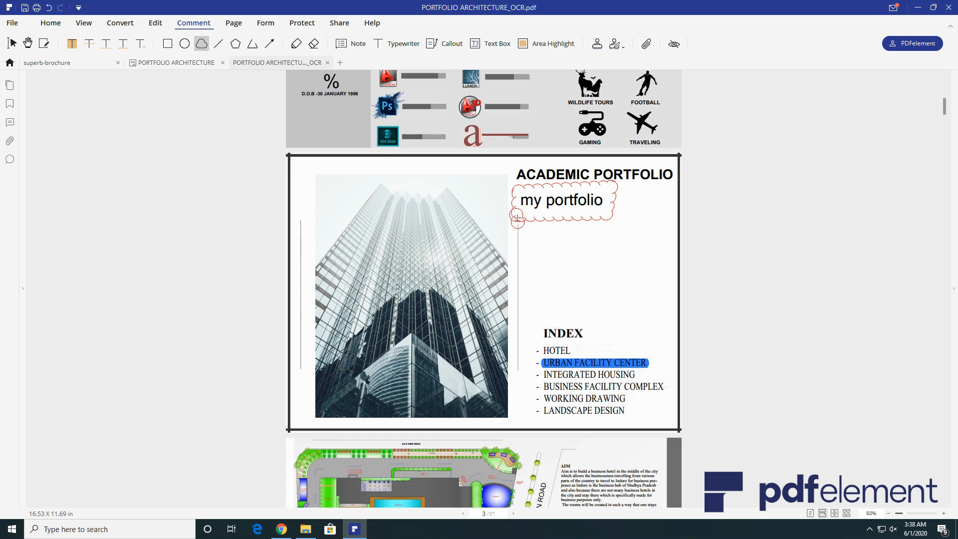
left_click(517, 218)
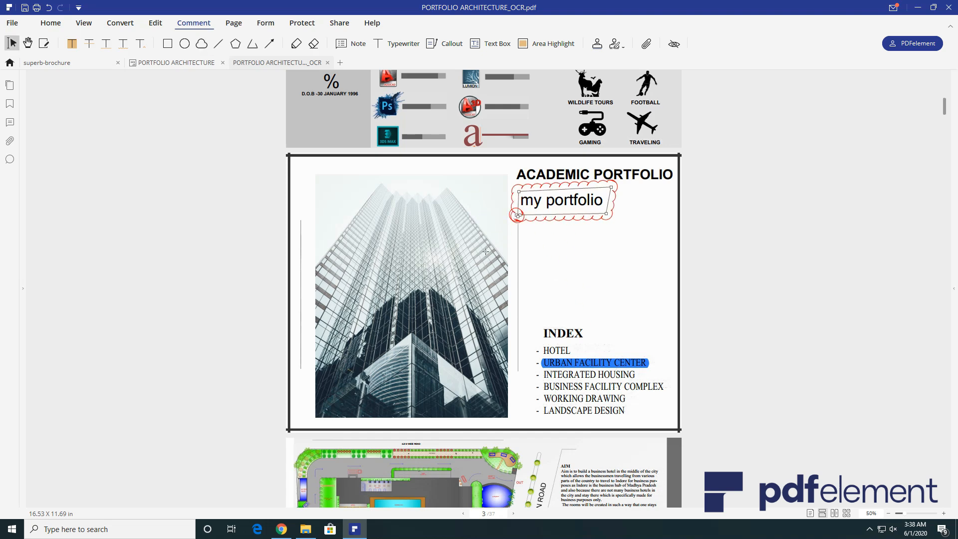
left_click(184, 43)
left_click_drag(539, 319, 587, 345)
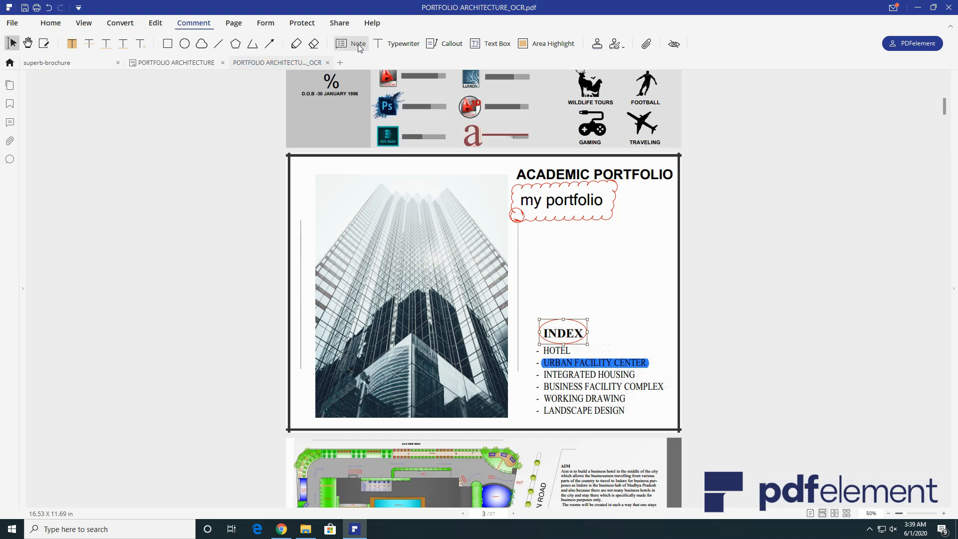
left_click(599, 303)
- Place a sticky note above INDEX
left_click(351, 43)
left_click(594, 282)
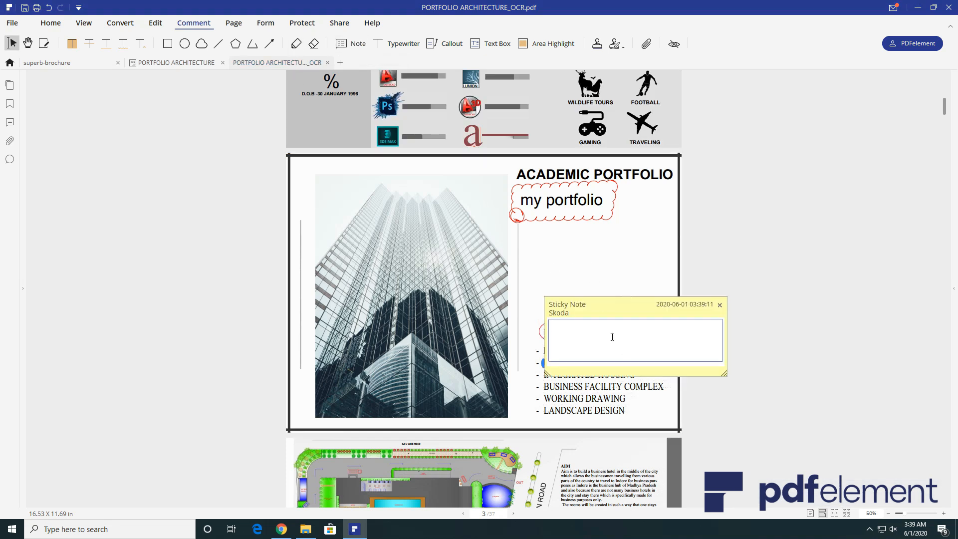
left_click_drag(618, 307, 605, 235)
left_click(706, 232)
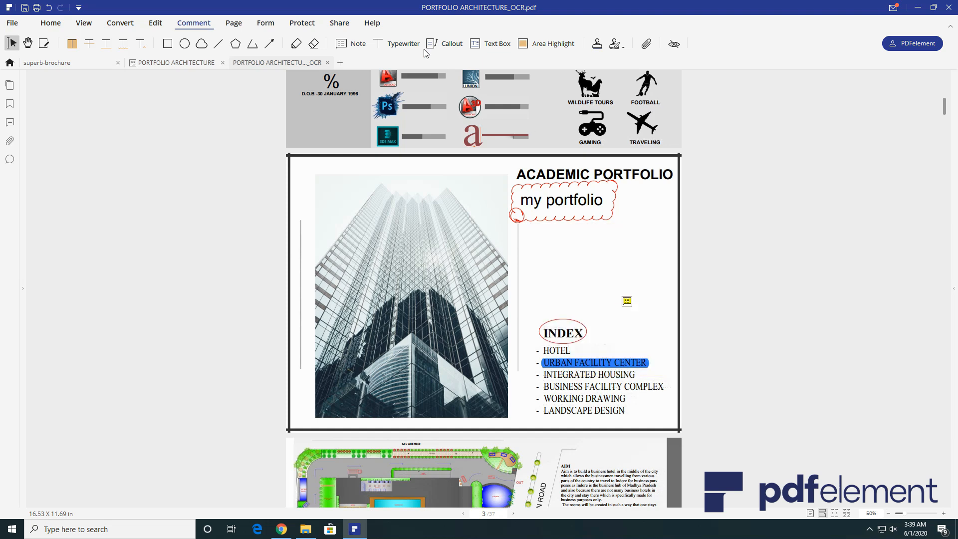
- Add an enlarged COMPLETED stamp above the note, then show page thumbnails
left_click(597, 44)
left_click(758, 89)
left_click(592, 266)
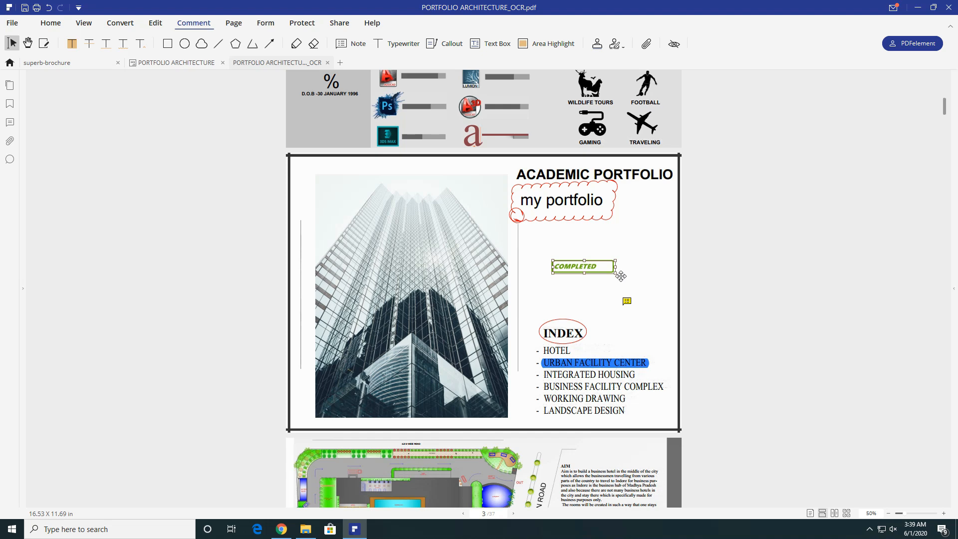
left_click_drag(618, 273, 641, 288)
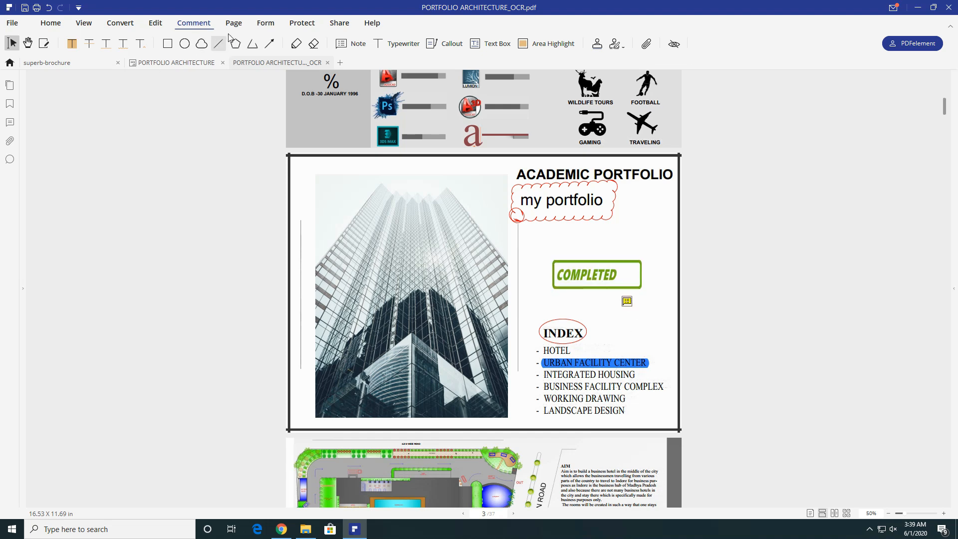
left_click(232, 23)
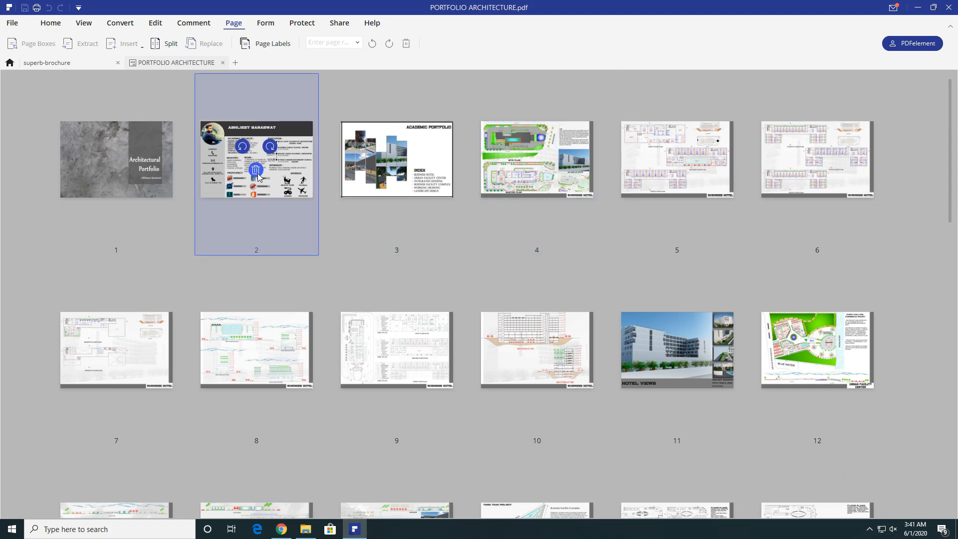
- Delete the profile page (page 2) from the portfolio, cancelling the blank page insertion
left_click(256, 170)
left_click(560, 284)
left_click(141, 46)
left_click(132, 56)
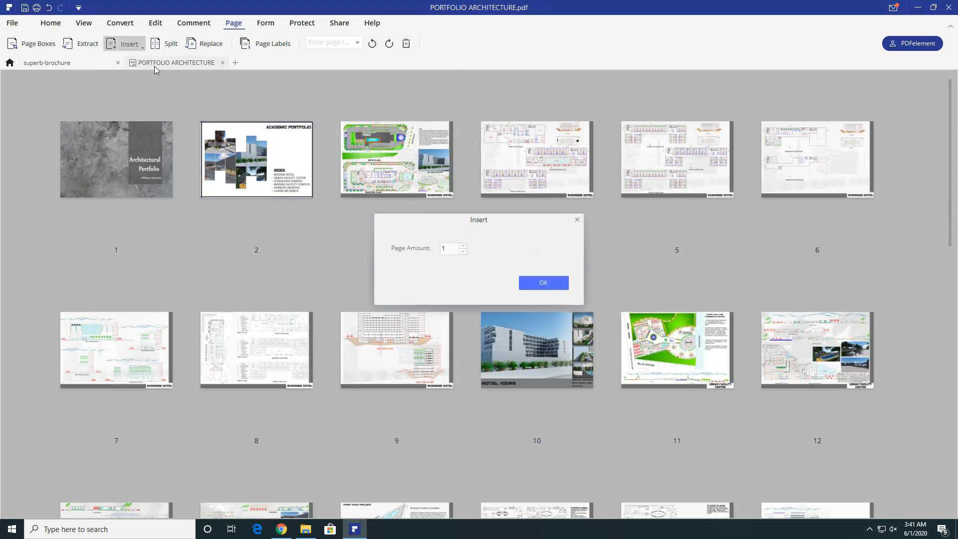
left_click(577, 221)
left_click(138, 45)
left_click(278, 128)
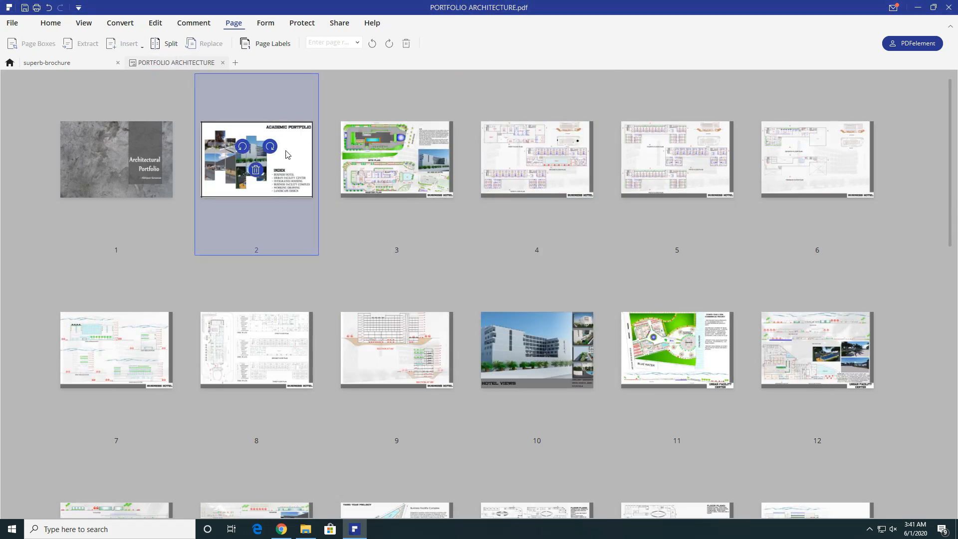
- Open Voter Registration Form.pdf from the Voter-Registration-Form folder
left_click(265, 23)
key("ctrl+o")
double_click(338, 102)
left_click(200, 73)
- Confirm opening Registration Form Sample.pdf and scroll through its first page
left_click(394, 253)
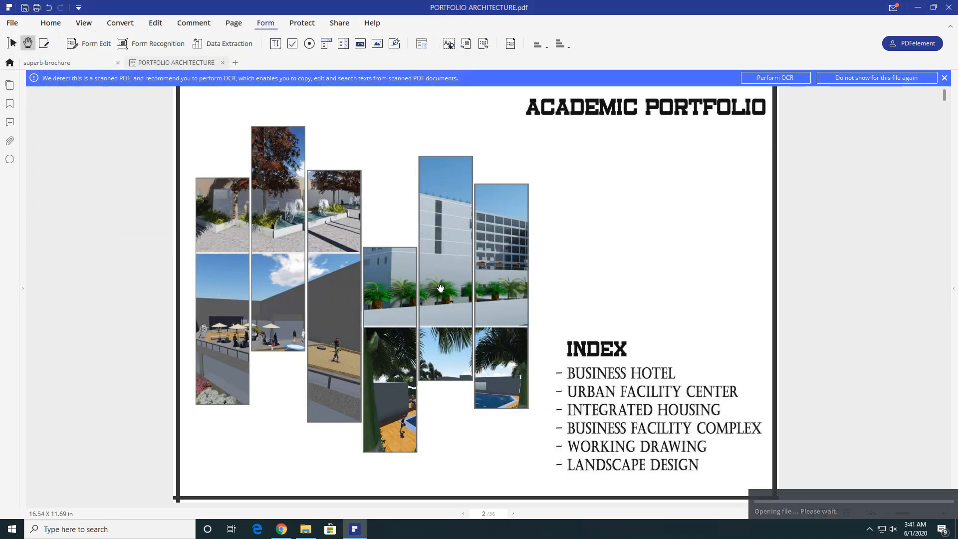
scroll(637, 223, "down", 3)
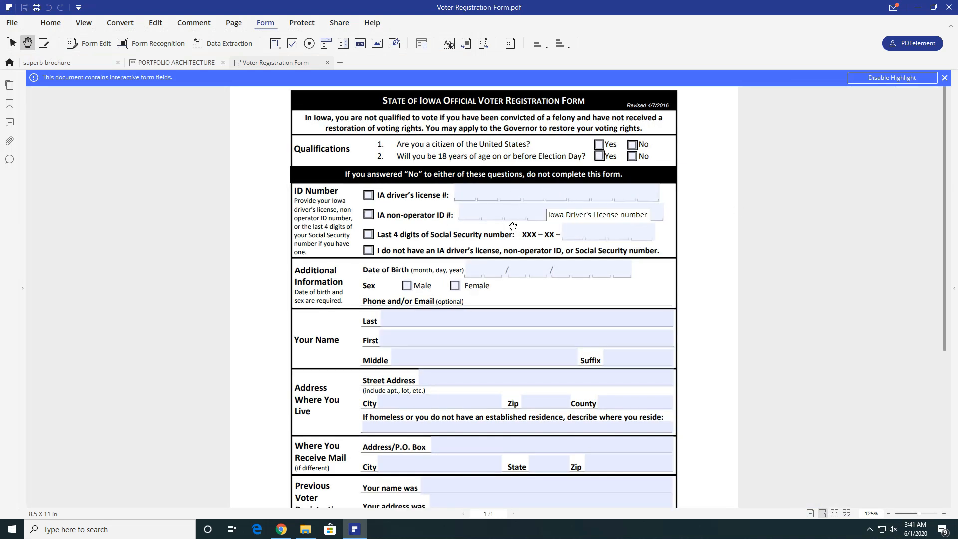
scroll(459, 188, "down", 2)
scroll(424, 174, "up", 2)
- Tick the IA driver's license box, then enter the licence number, last name, first name and suffix Mr
left_click(368, 195)
left_click(464, 199)
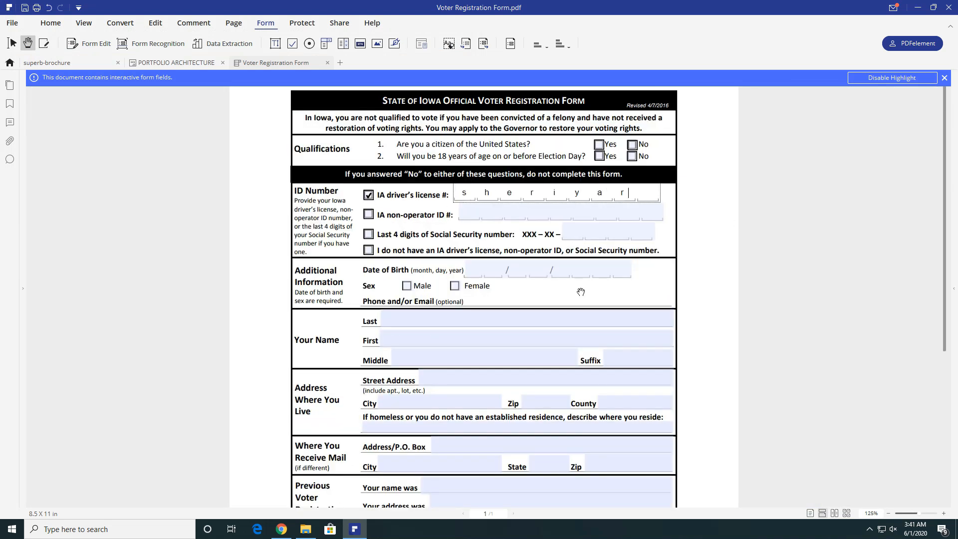
left_click(472, 213)
left_click(536, 318)
key("Tab")
left_click(623, 357)
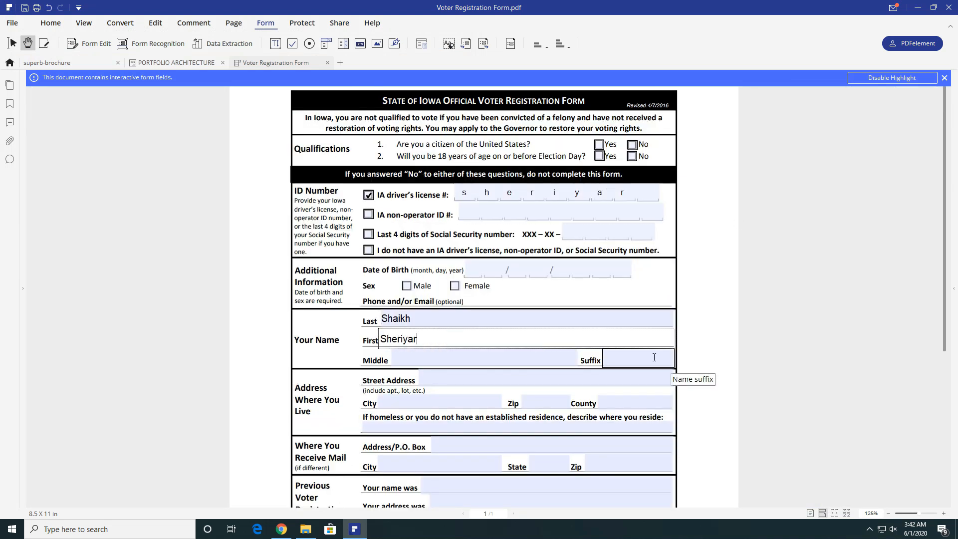
type("Mr.")
scroll(463, 200, "down", 5)
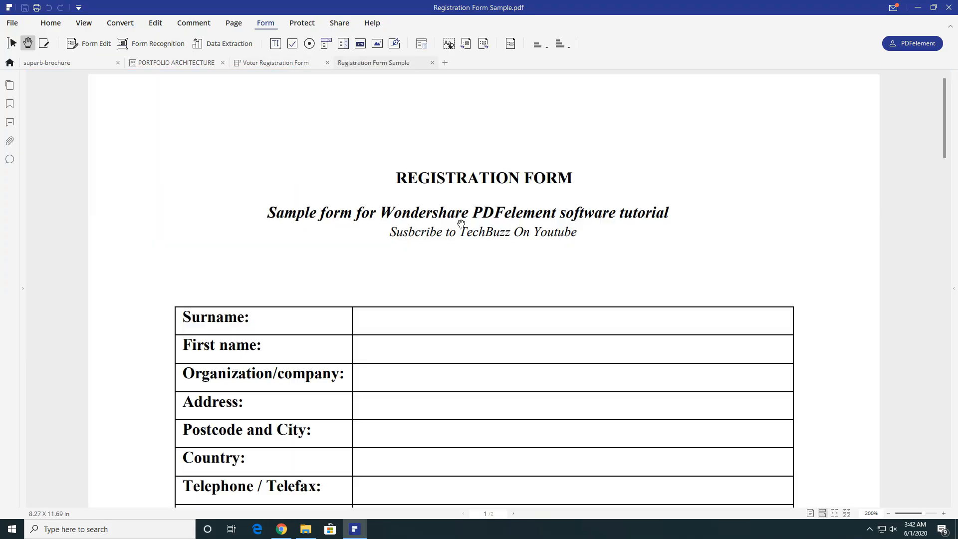
- Scroll to the form's italic subtitle and place a Text1 text field to its right
scroll(464, 232, "down", 4)
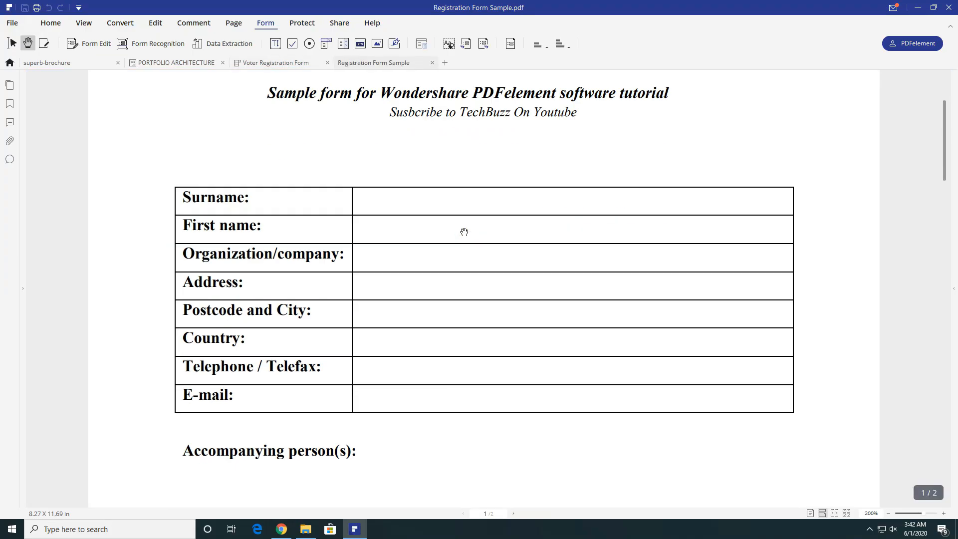
scroll(464, 239, "up", 4)
scroll(465, 239, "up", 1)
scroll(463, 242, "down", 1)
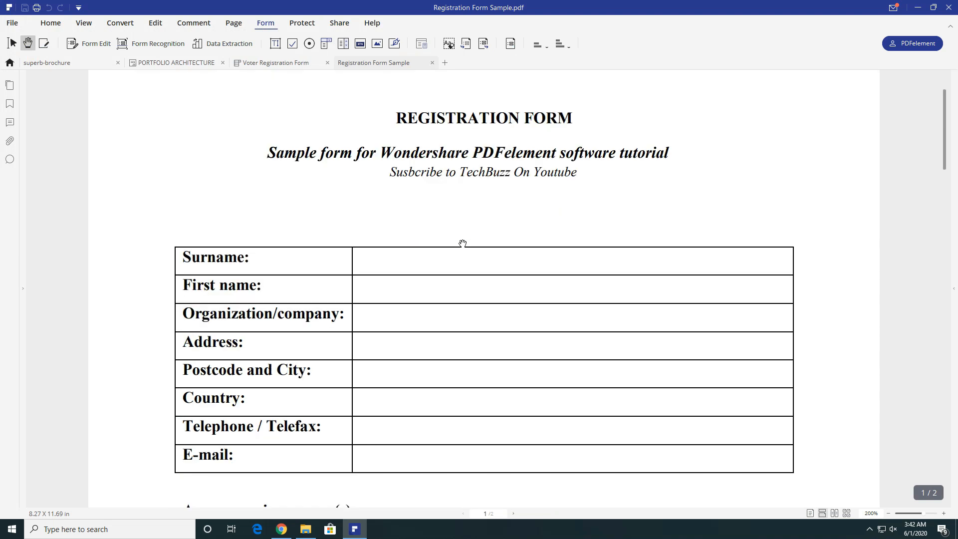
scroll(470, 241, "down", 2)
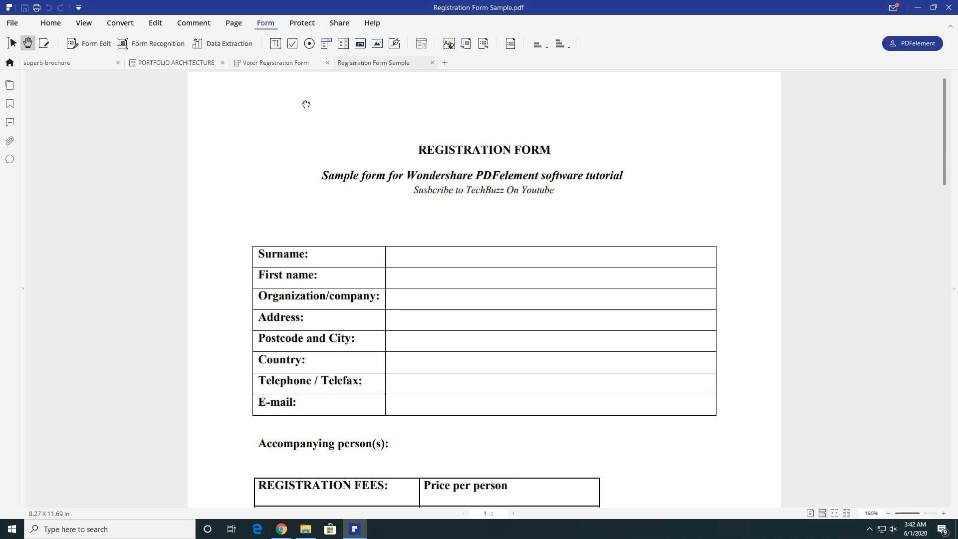
left_click(275, 44)
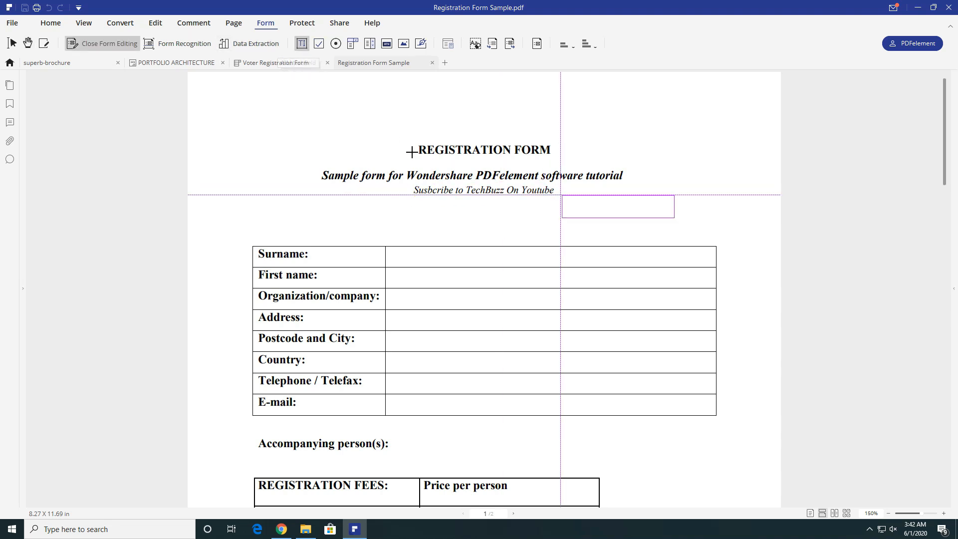
left_click(643, 165)
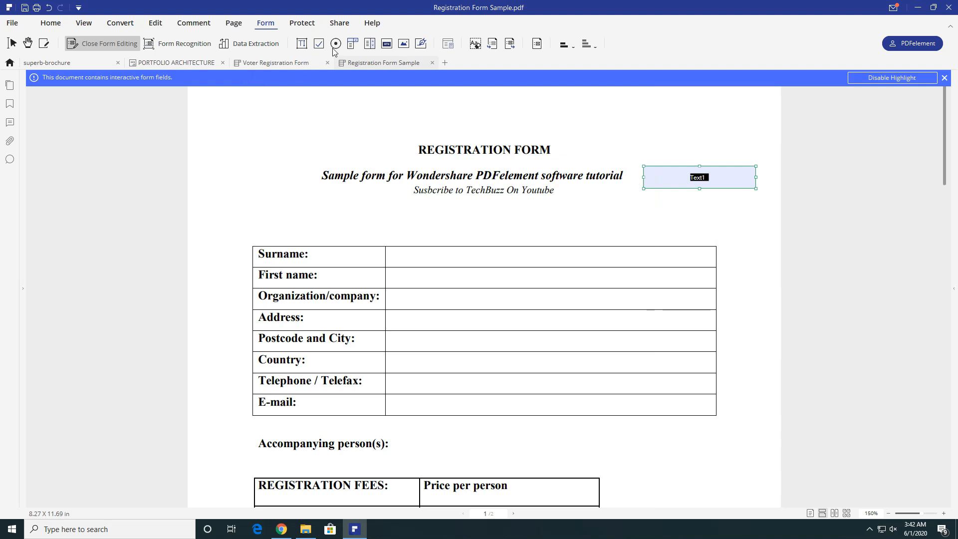
- Drag the man and woman avatar images from the desktop onto the page and size them side by side
left_click(305, 529)
left_click(708, 117)
left_click_drag(708, 117, 605, 128)
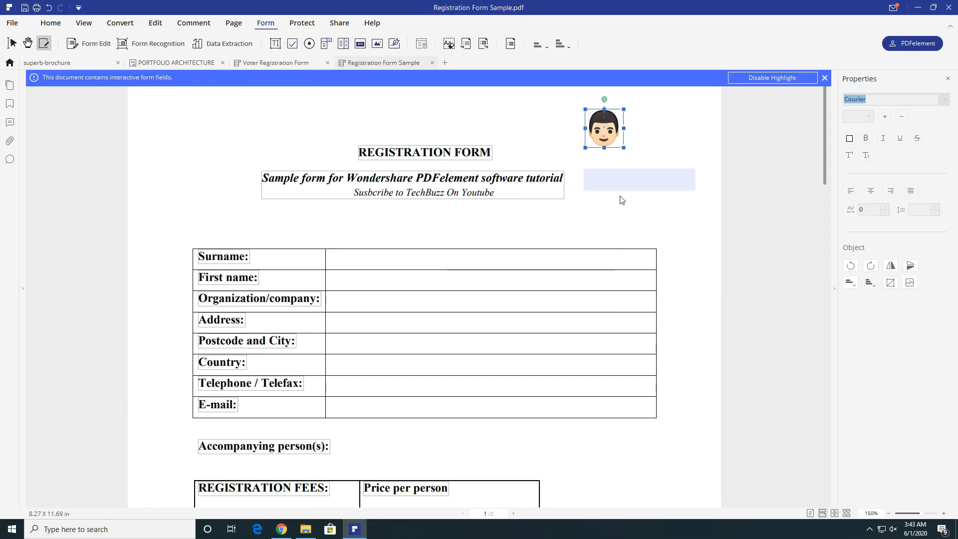
left_click(305, 529)
left_click_drag(817, 119, 279, 211)
left_click_drag(279, 211, 534, 455)
left_click_drag(555, 487, 666, 137)
- Draw a check box field beneath the man avatar
left_click(702, 152)
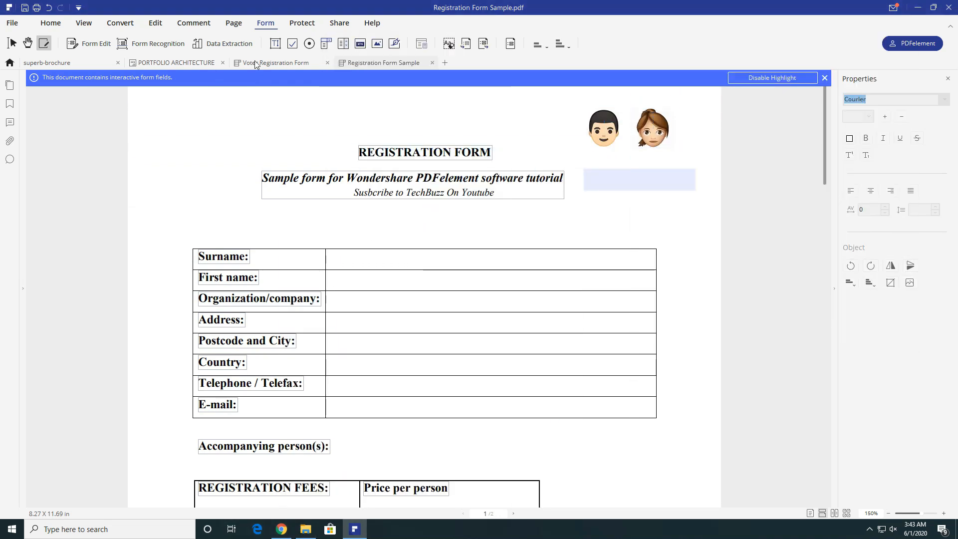
left_click(295, 44)
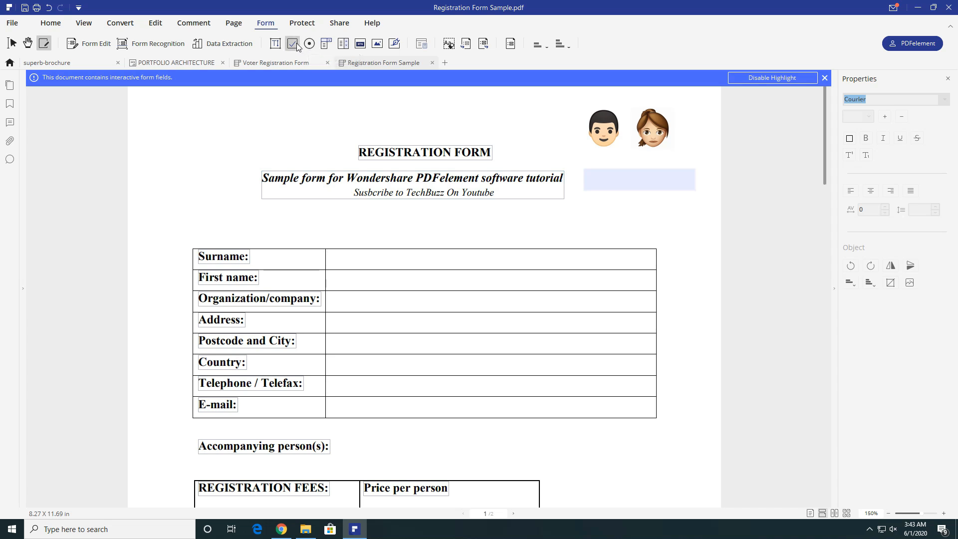
mouse_move(655, 148)
left_mouse_down()
mouse_move(677, 166)
mouse_move(724, 168)
left_mouse_up()
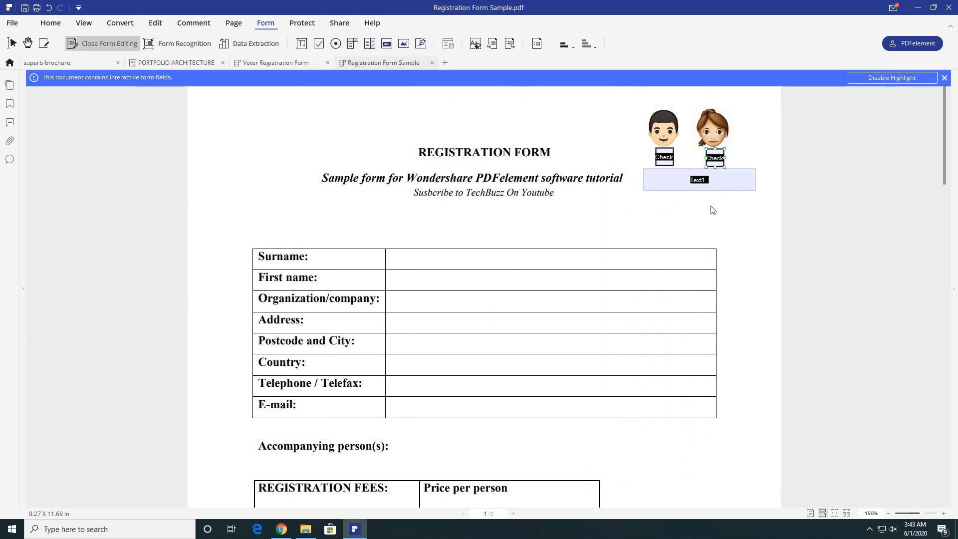
- Add an image field at the page's top-left and a signature field beside Accompanying person(s)
left_click(404, 44)
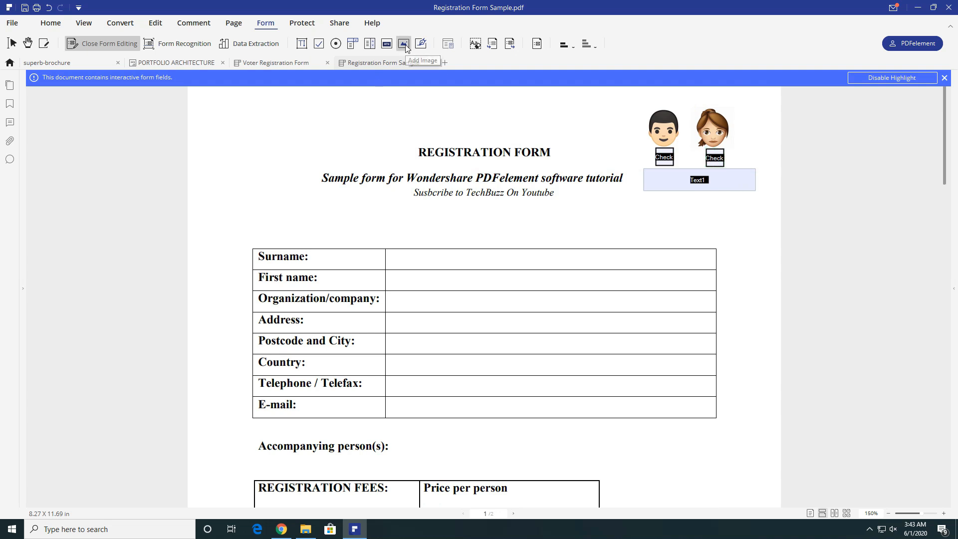
left_click_drag(206, 96, 318, 171)
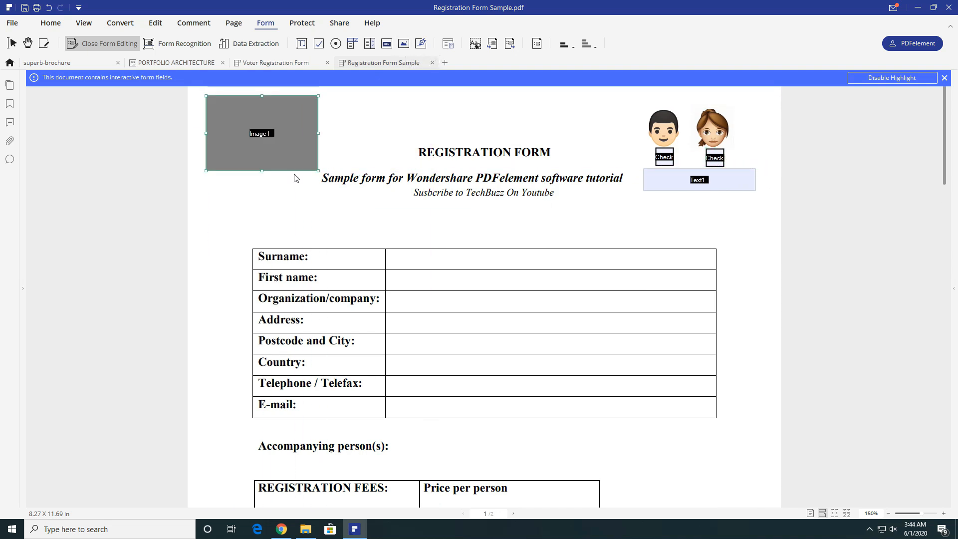
left_click(420, 46)
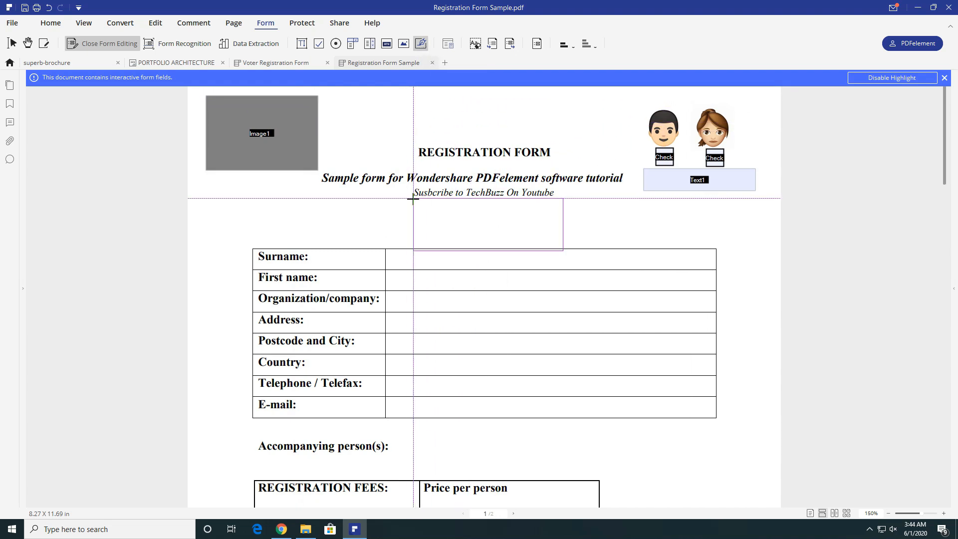
left_click(568, 424)
- Leave form editing and test the avatar check boxes, leaving only the woman's ticked
left_click(107, 47)
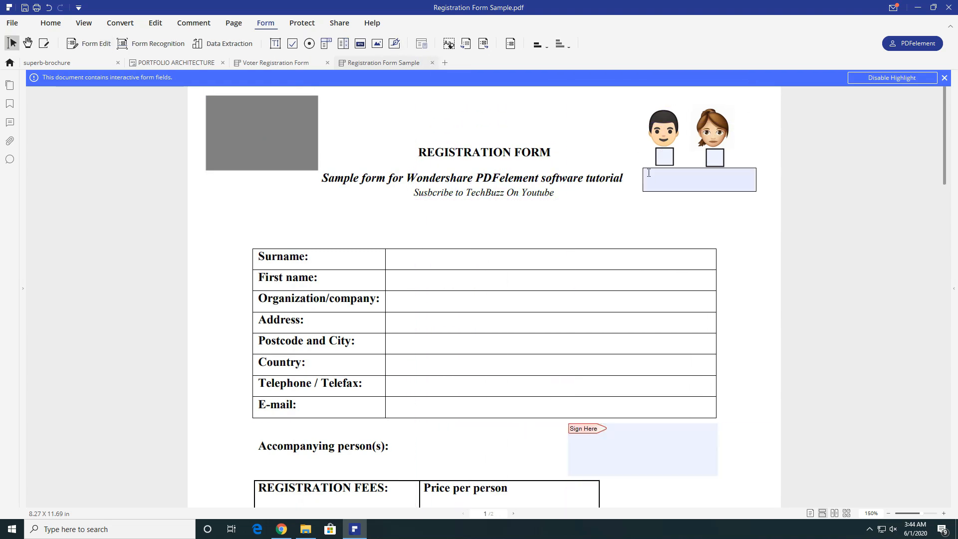
left_click(664, 157)
left_click(715, 158)
left_click(664, 157)
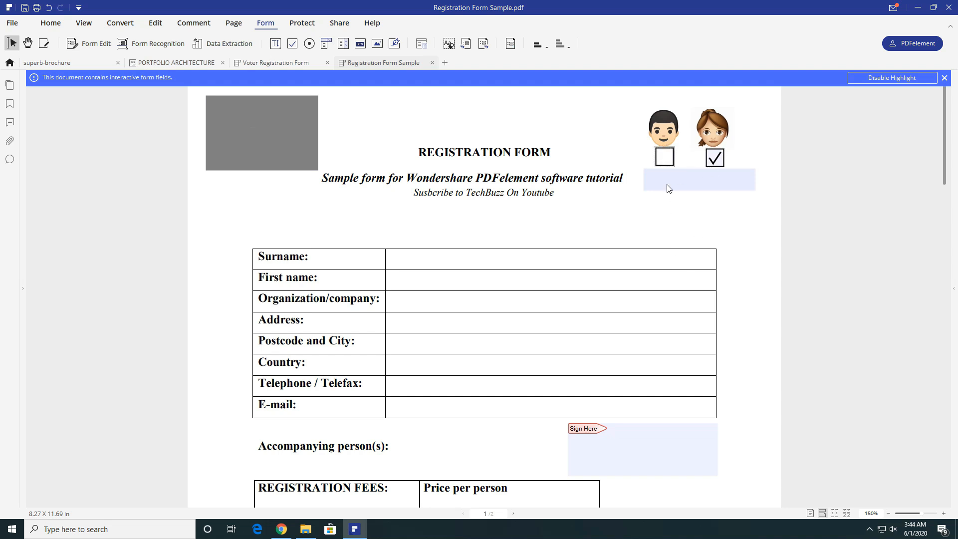
scroll(50, 107, "up", 2)
- Load the building photo into the image field, using large-icon view to find it
left_click(42, 78)
right_click(452, 155)
mouse_move(470, 162)
left_click(583, 172)
double_click(233, 166)
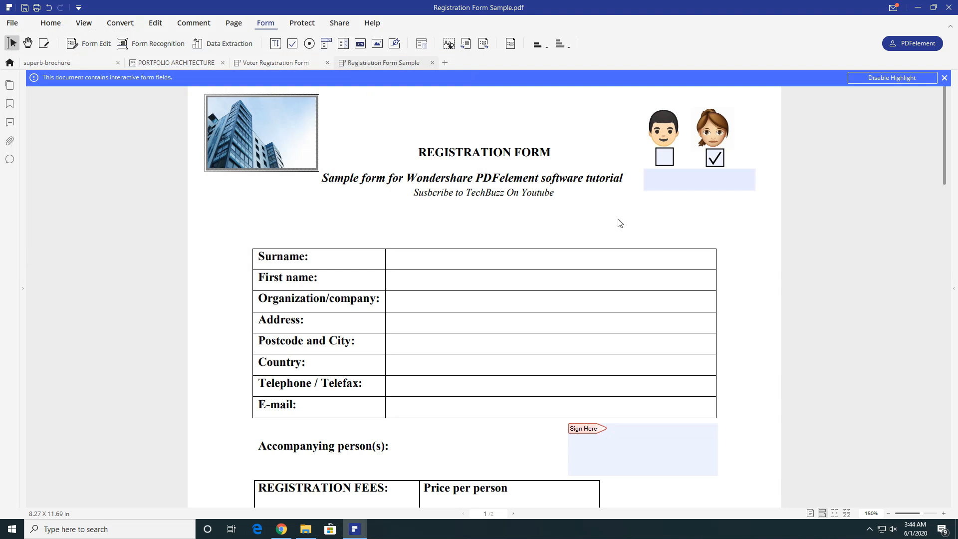
- Enter 'Tick on Gender' below the avatars, then nudge that field right and narrow it
left_click(688, 177)
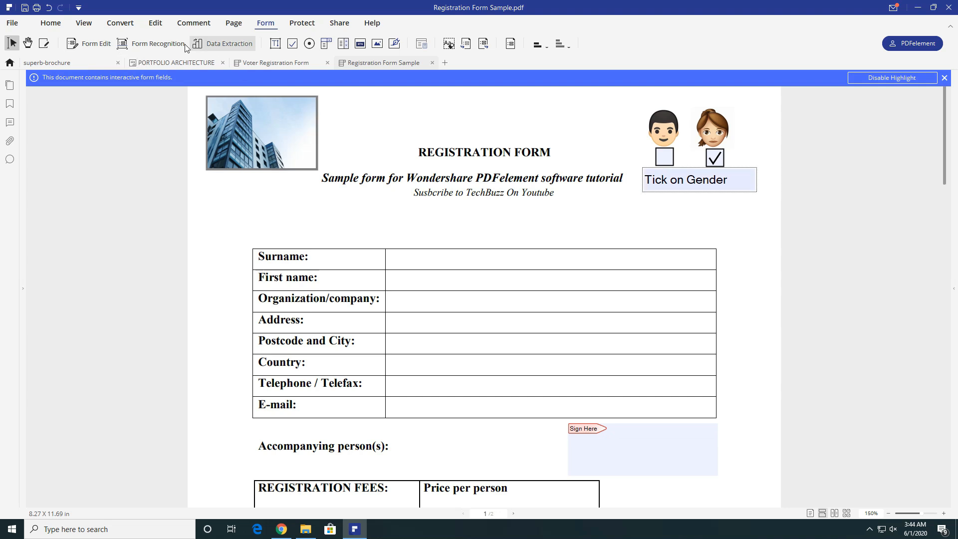
left_click(90, 44)
left_click_drag(643, 172, 654, 173)
left_click_drag(767, 180, 739, 181)
left_click(583, 262)
- Add text fields in the Surname and Organization/company rows
scroll(584, 263, "down", 2)
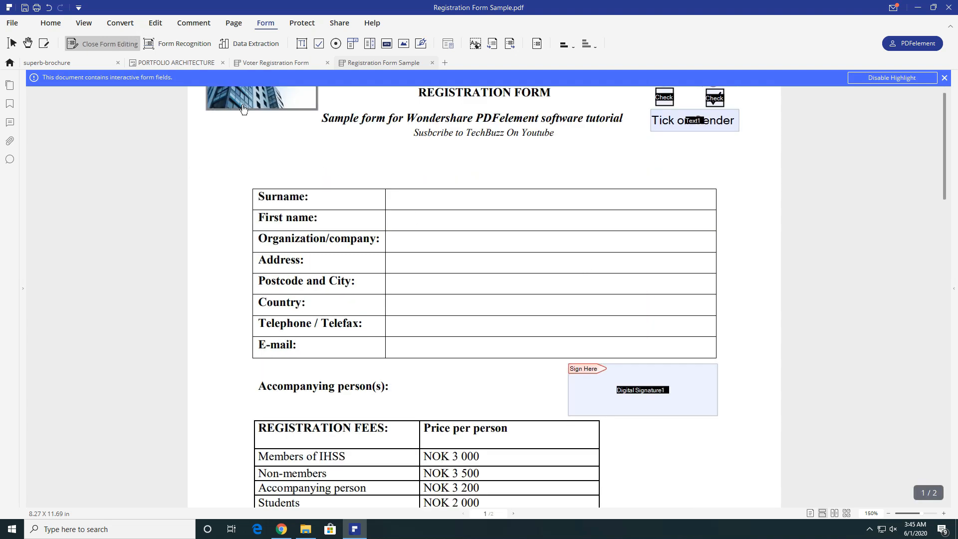
left_click(120, 48)
left_click(301, 43)
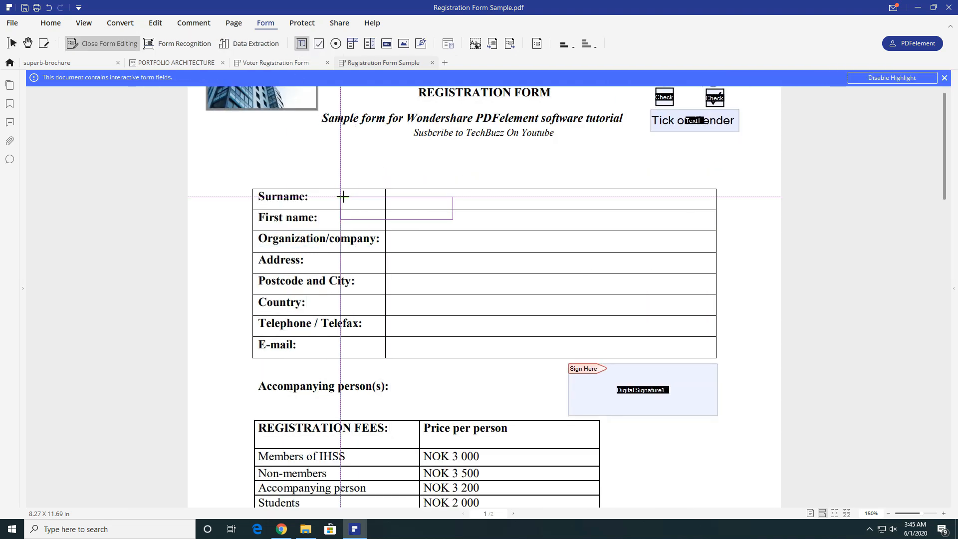
left_click(393, 187)
left_click(394, 229)
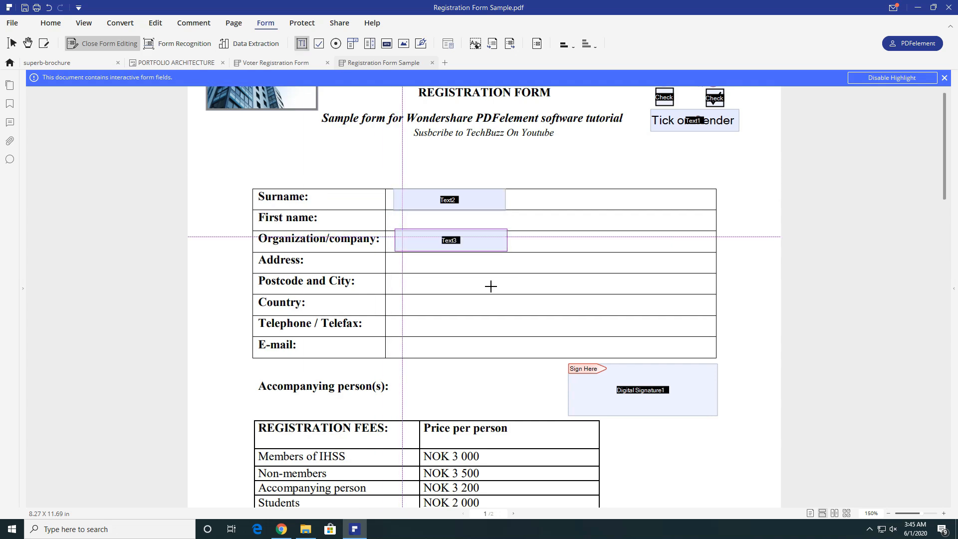
- Fill the Surname field with the person's surname and Organization with 'TechBuzz'
left_click(115, 46)
left_click(442, 200)
key("Tab")
type("TechBU")
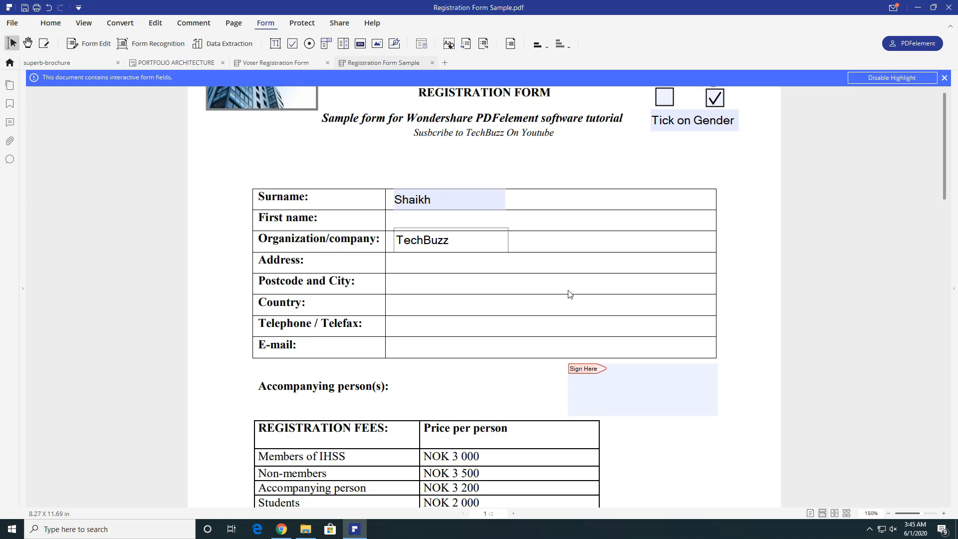
- Start signing the Sign Here field, browse digital ID file types, then close without signing
left_click(623, 382)
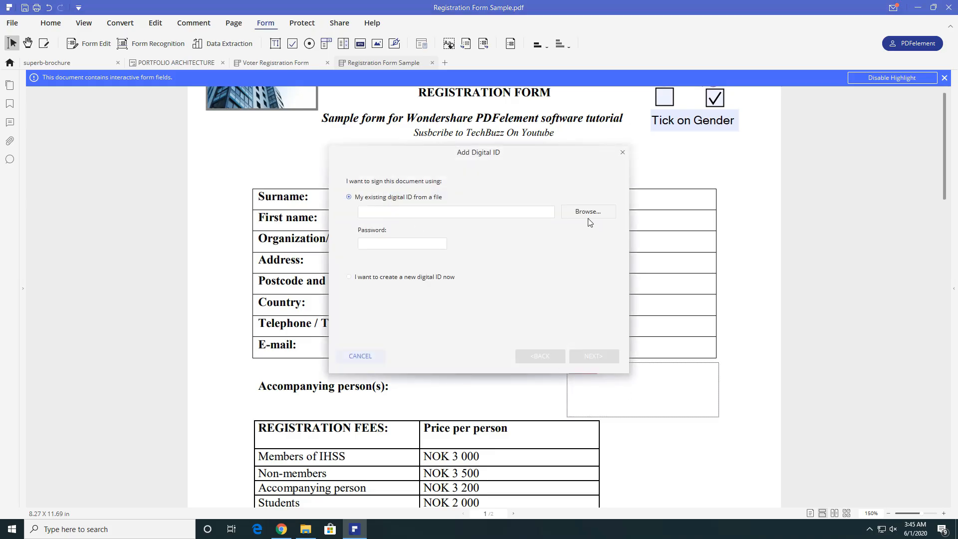
left_click(581, 211)
left_click(748, 398)
left_click(748, 413)
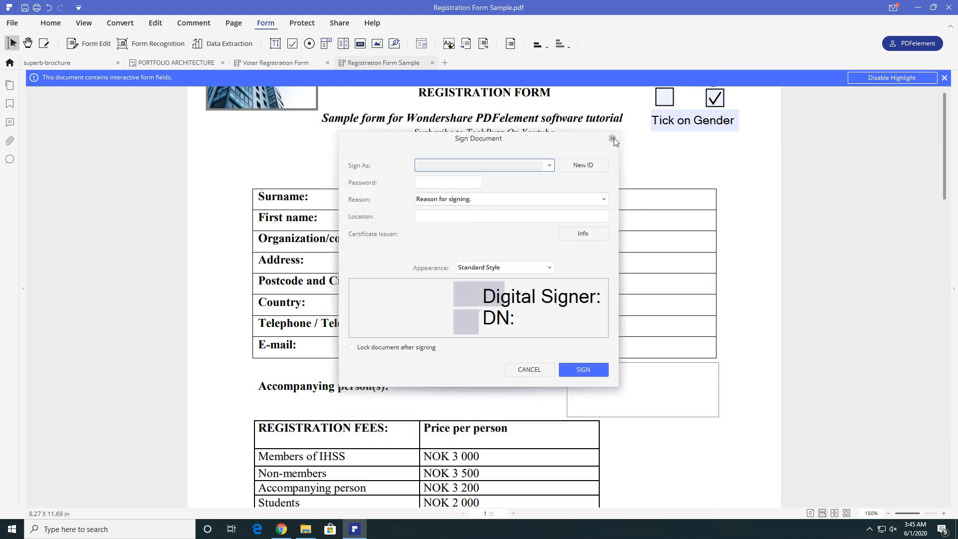
left_click(612, 139)
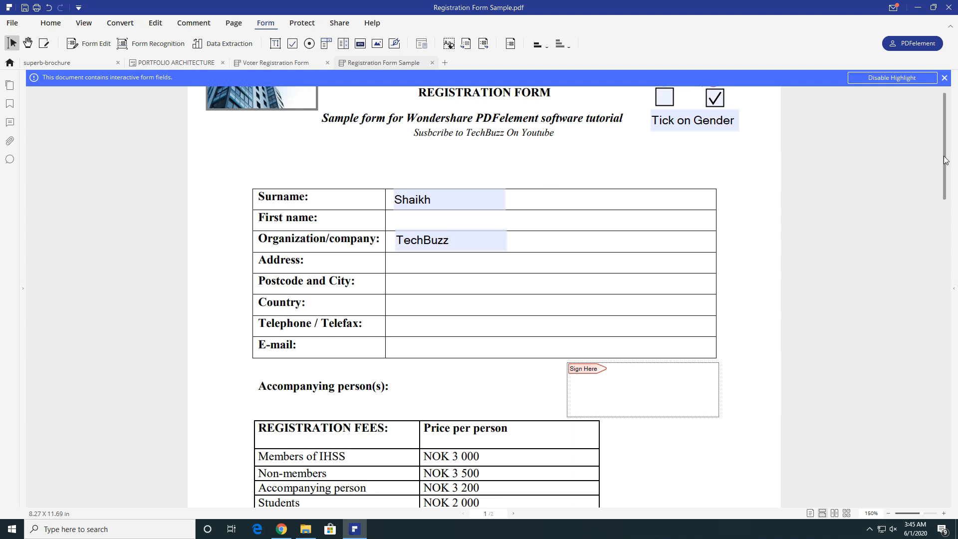
scroll(944, 161, "up", 2)
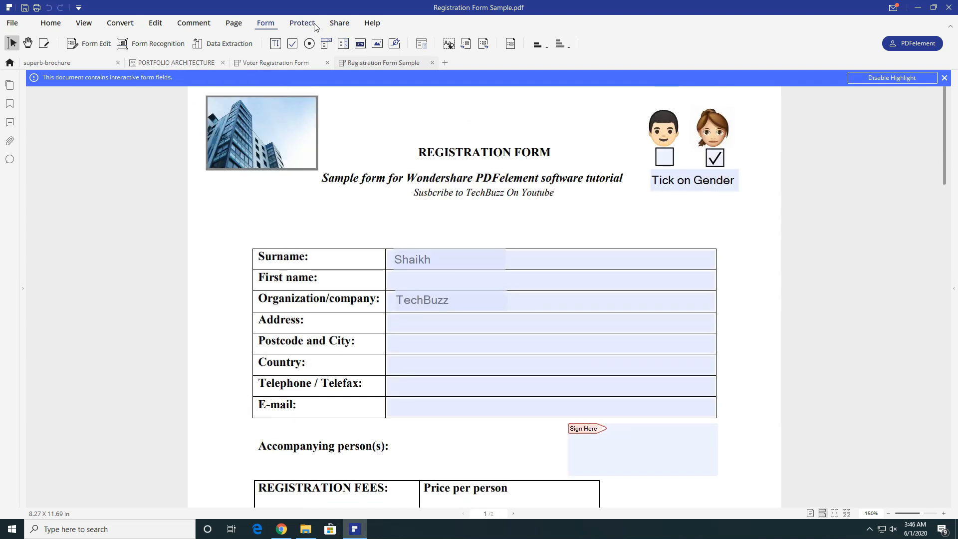
- Look over the Protect password settings and Share options unchanged, then show the Convert tools
left_click(314, 24)
left_click(72, 49)
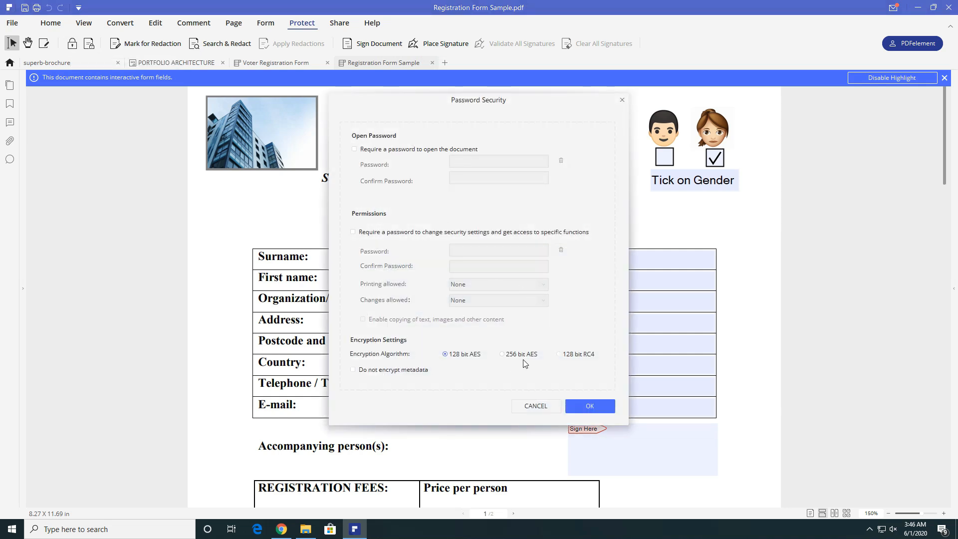
left_click(539, 405)
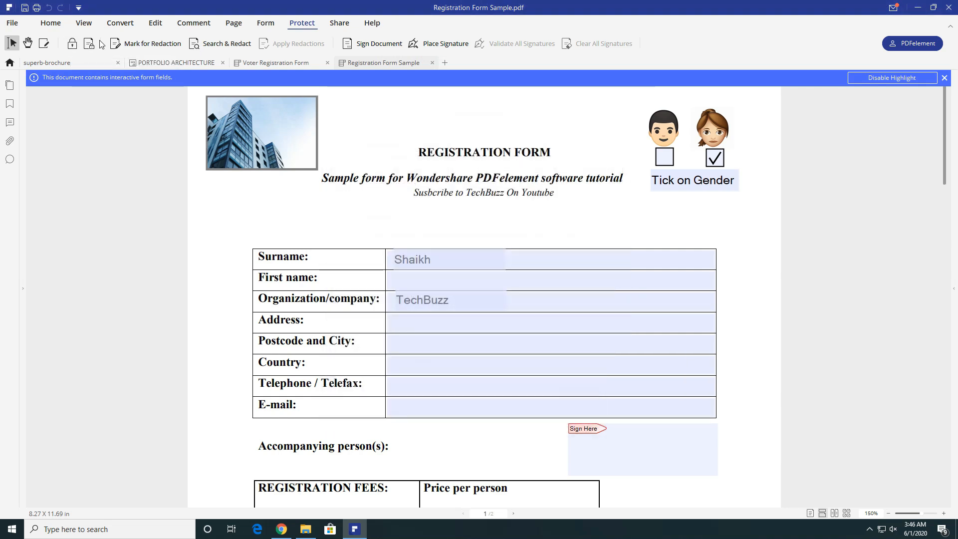
left_click(350, 25)
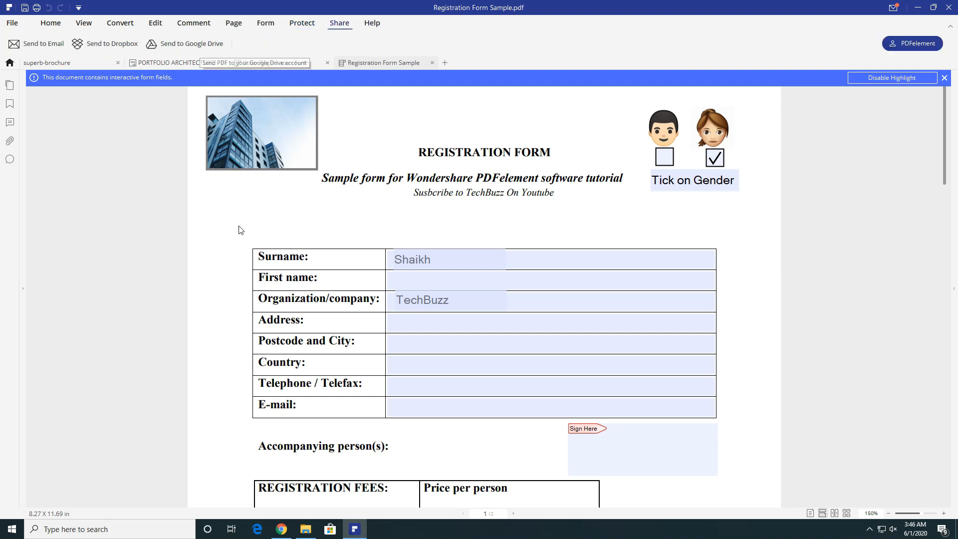
left_click(47, 25)
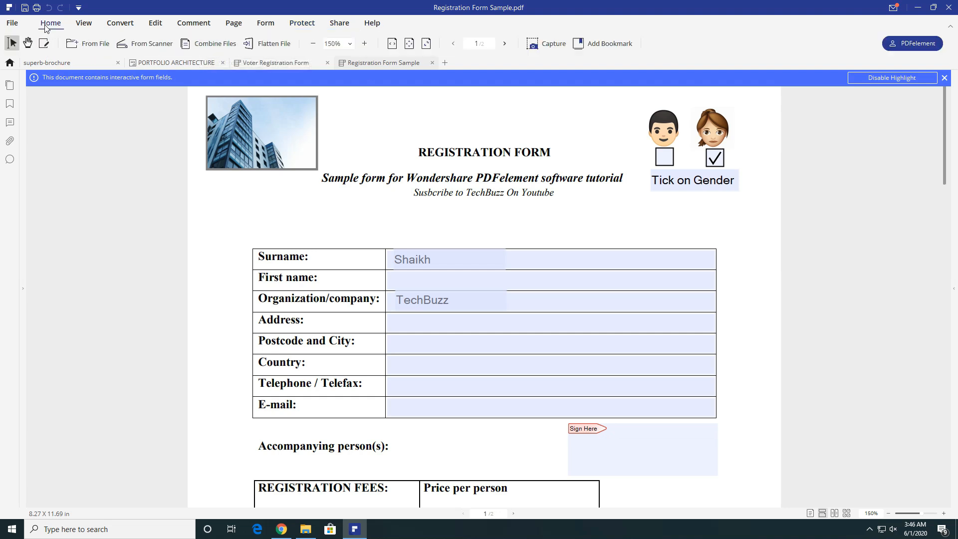
left_click(133, 27)
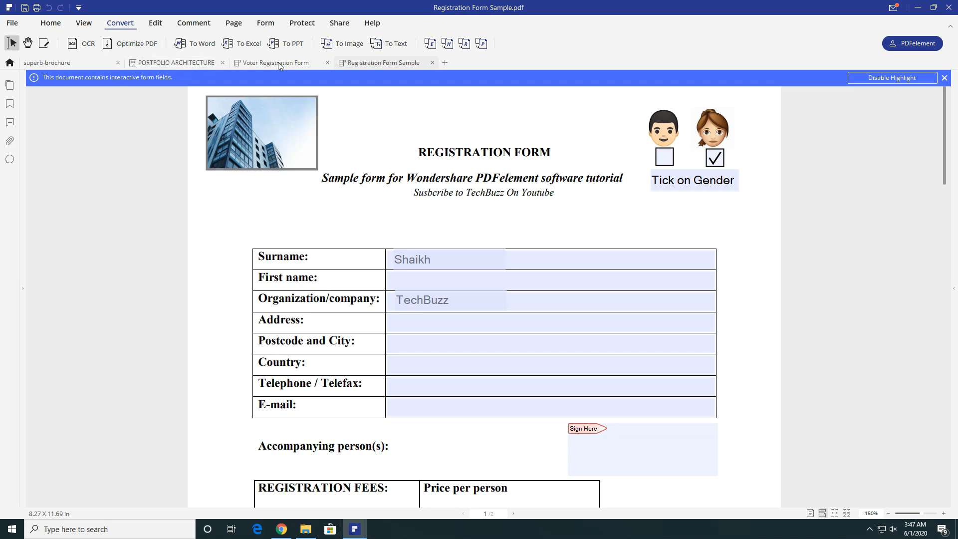
- Save PORTFOLIO ARCHITECTURE, optimize it at Low, and save PORTFOLIO ARCHITECTURE_optimize.pdf to the Desktop
left_click(204, 64)
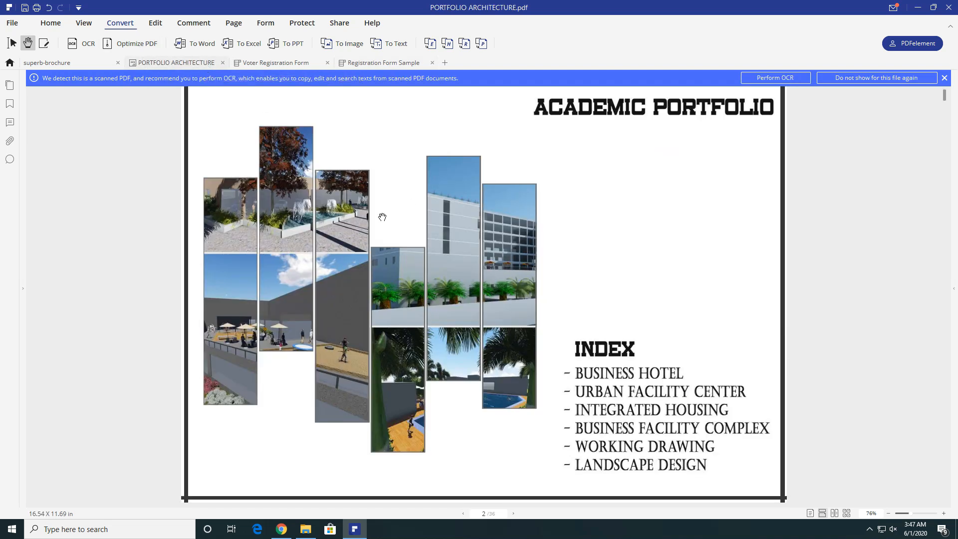
left_click(137, 46)
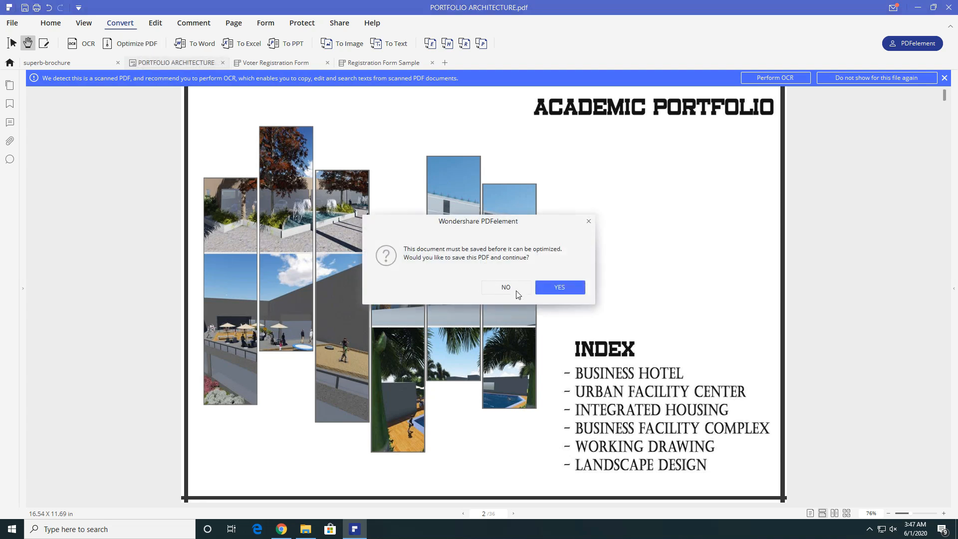
left_click(544, 289)
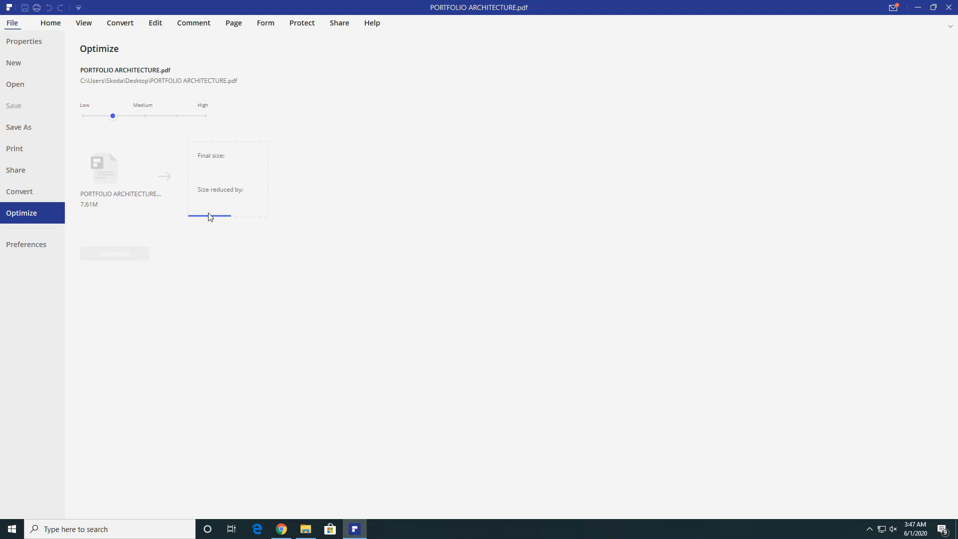
left_click(81, 116)
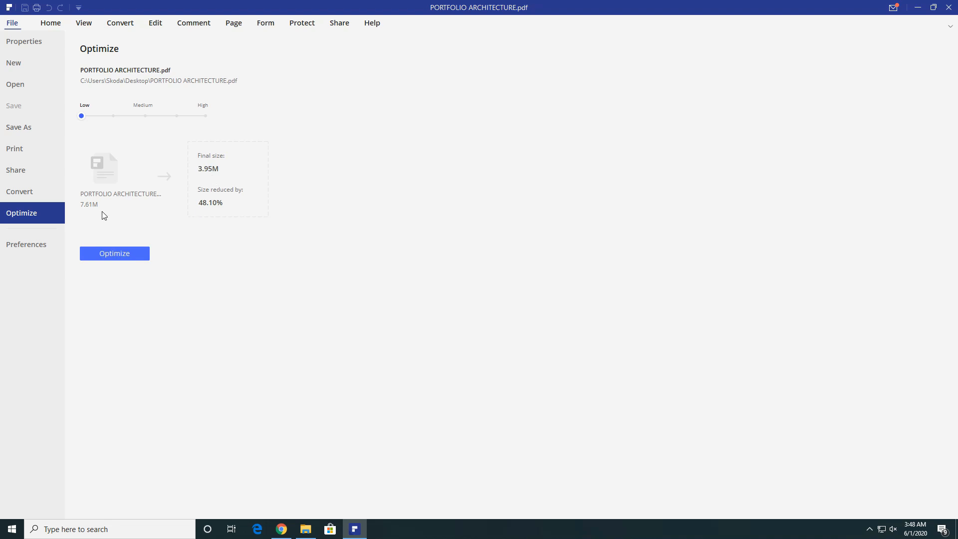
left_click(114, 253)
left_click(50, 113)
left_click(394, 252)
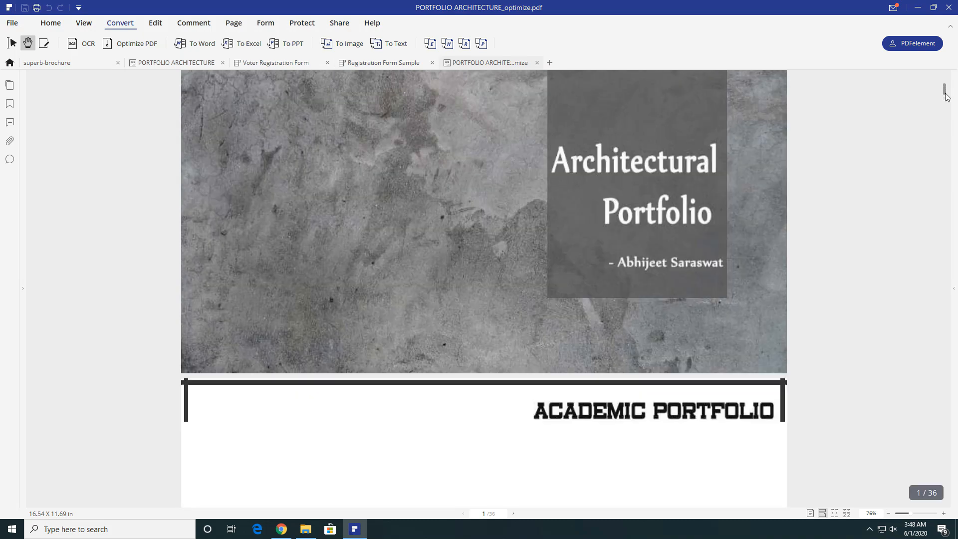
left_click_drag(947, 96, 945, 80)
scroll(706, 346, "down", 5)
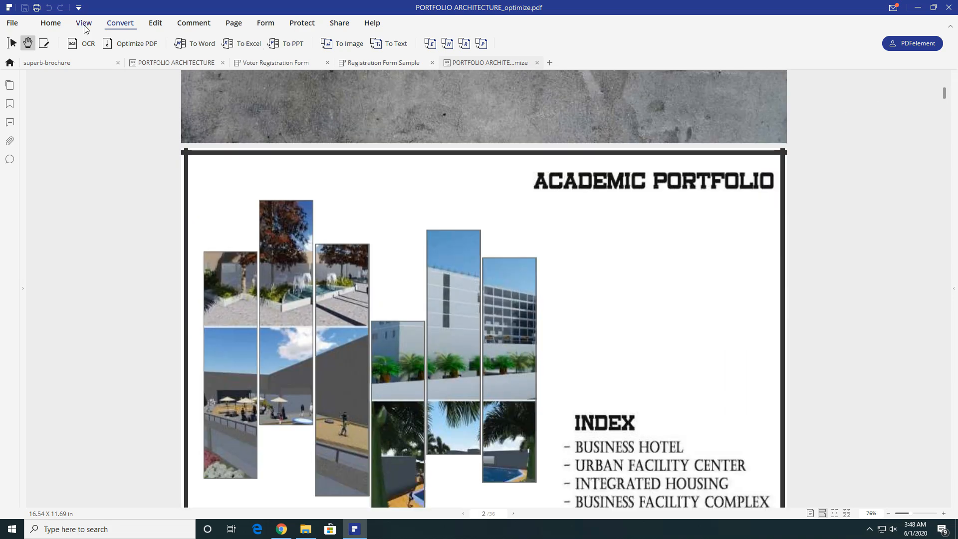
- Add Registration Form Sample.pdf and superb-brochure.pdf to Combine Files and merge them into Combined_1
left_click(51, 22)
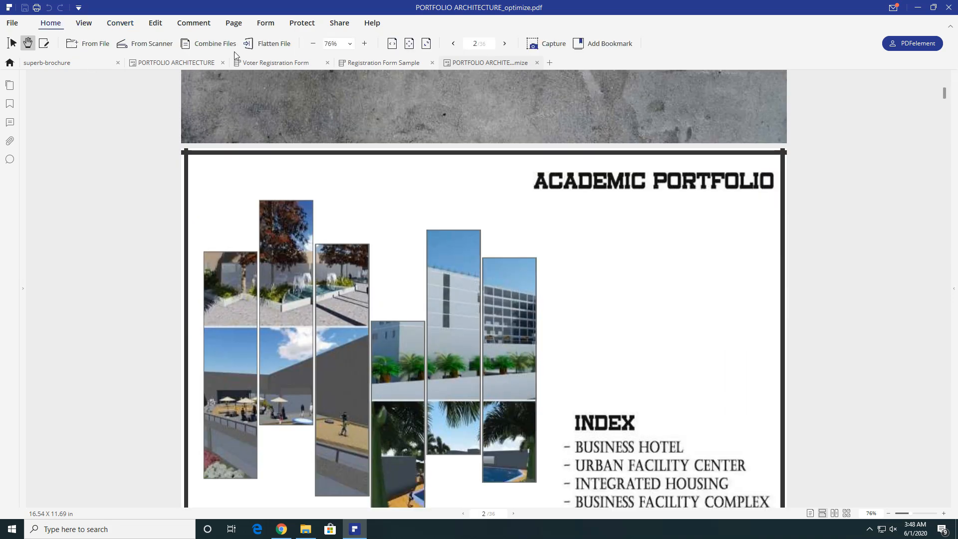
left_click(217, 45)
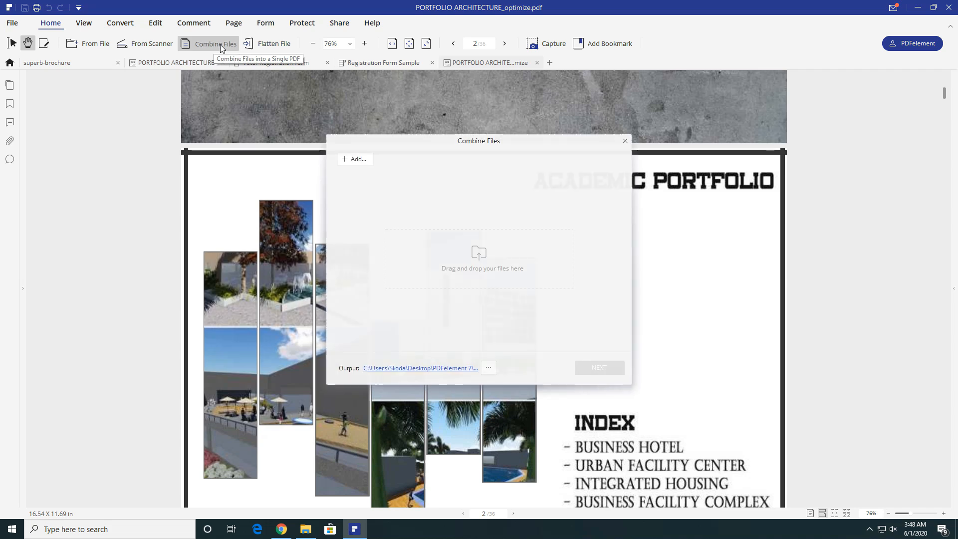
left_click(351, 160)
double_click(549, 237)
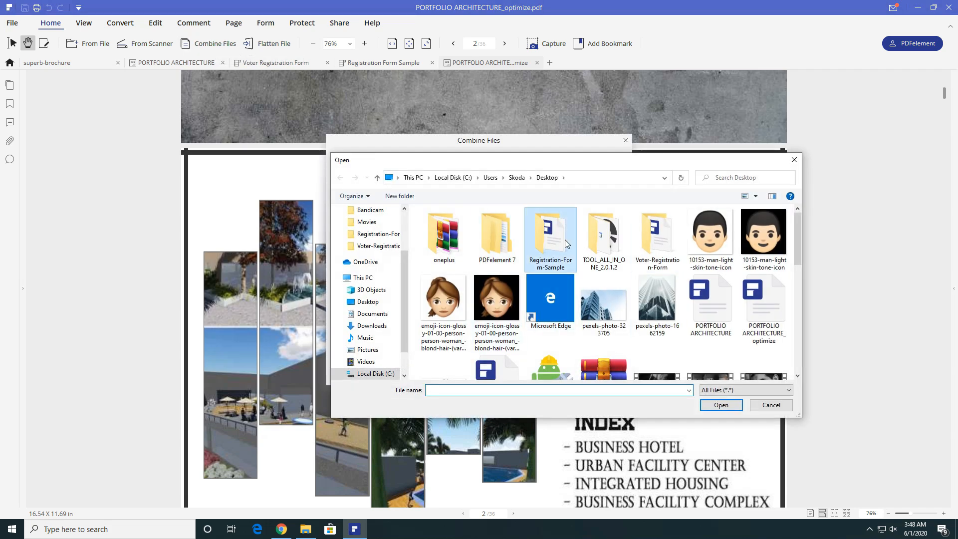
double_click(541, 224)
left_click(358, 158)
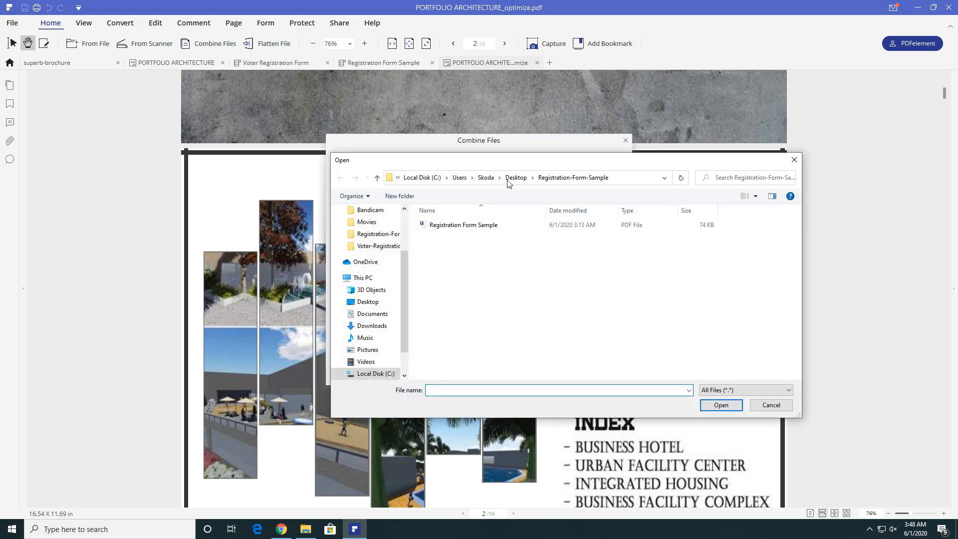
left_click(547, 178)
left_click(711, 234)
scroll(729, 296, "down", 1)
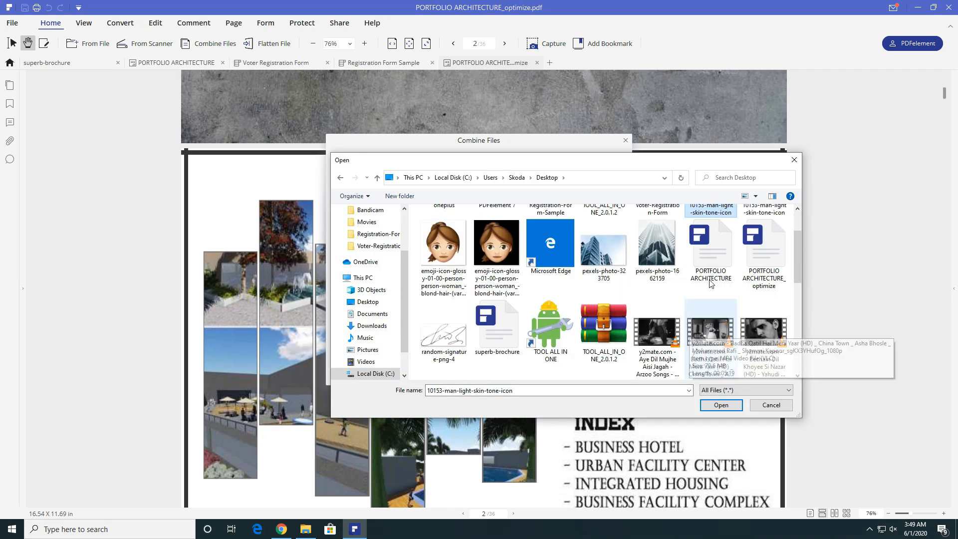
double_click(497, 322)
left_click(613, 372)
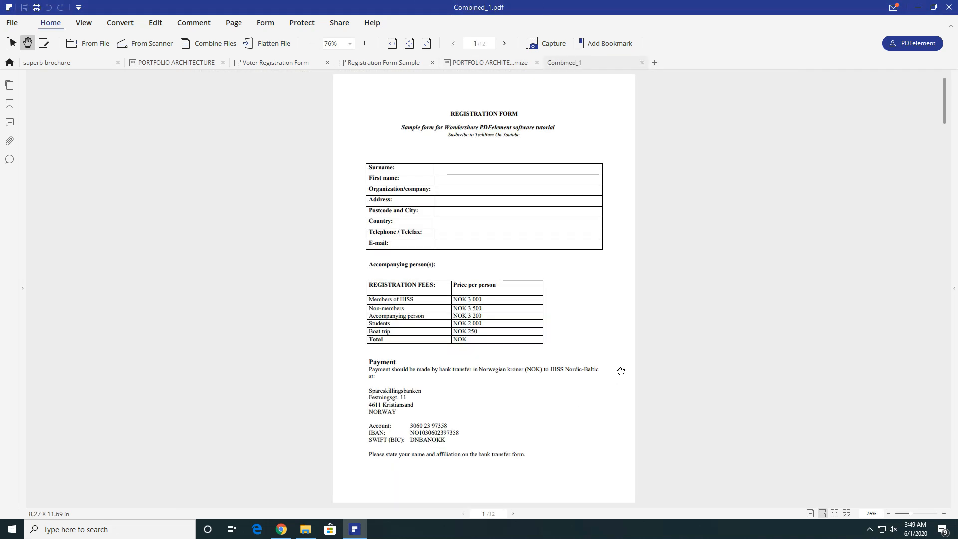
- Browse the combined PDF's page thumbnails and bookmarks
left_click_drag(947, 113, 947, 78)
left_click(9, 85)
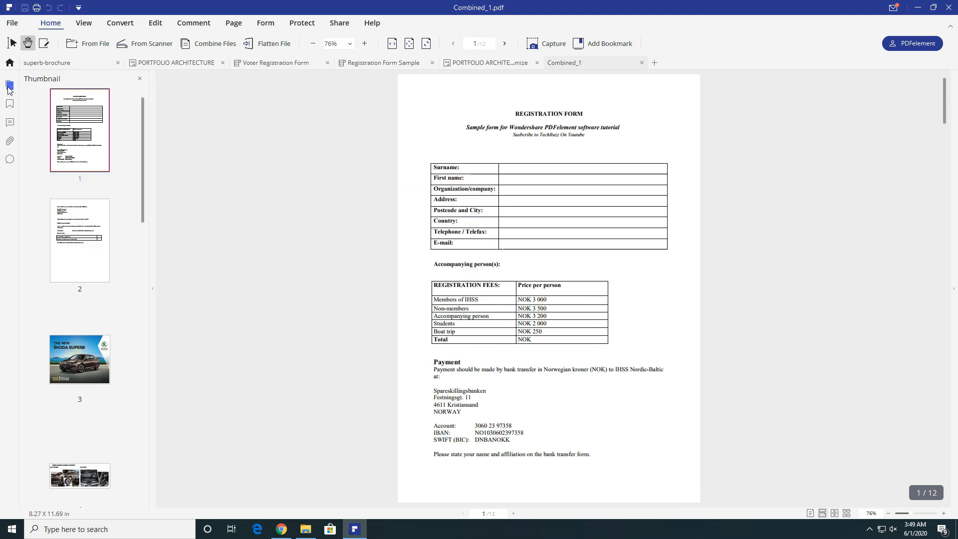
left_click_drag(139, 197, 75, 68)
left_click(10, 104)
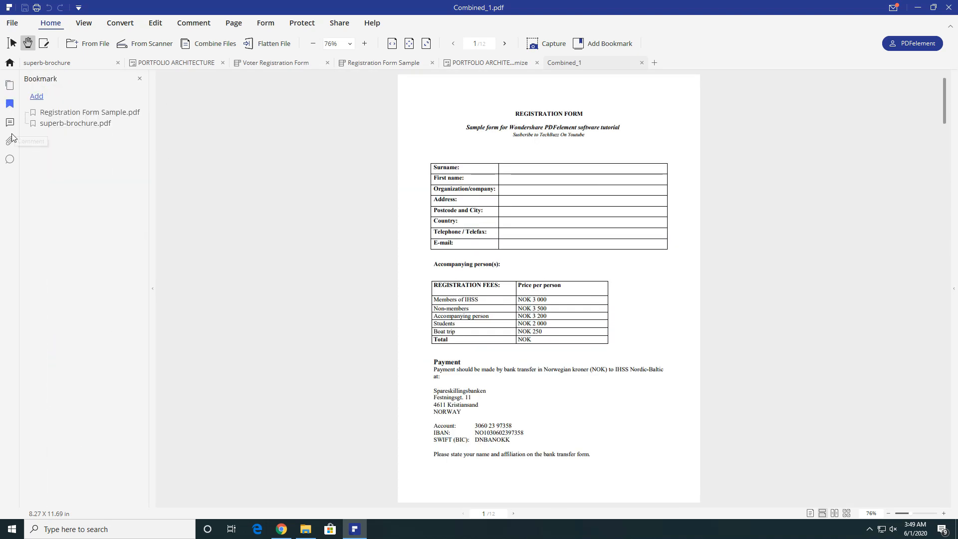
- Search for 'Skoda', jump to its match on page 12 and select the word
left_click(6, 161)
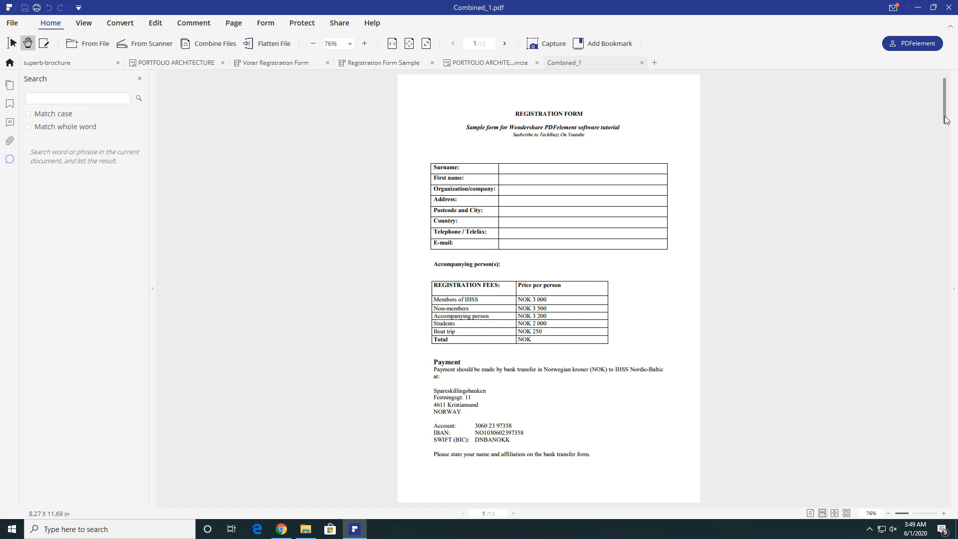
left_click_drag(945, 100, 945, 153)
left_click(61, 100)
type("Skoda")
key("Return")
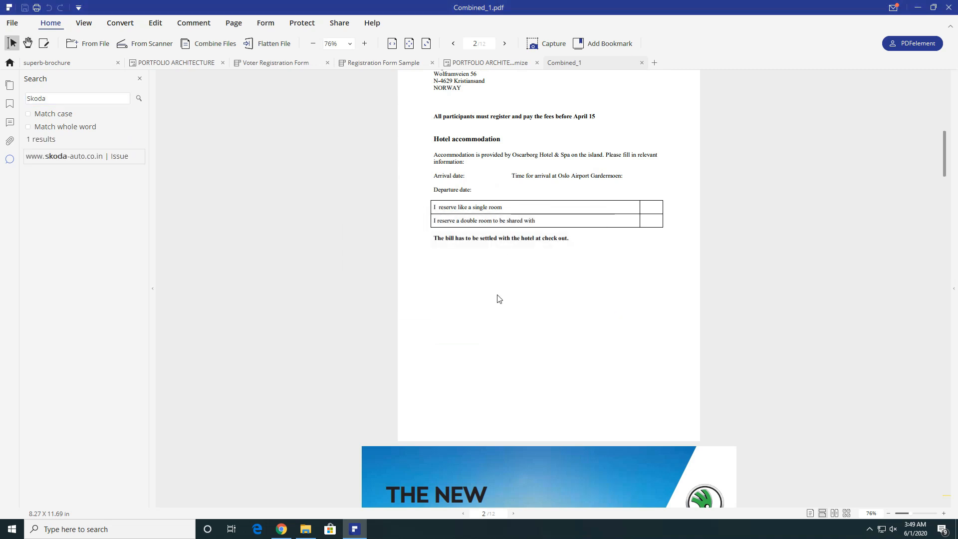
scroll(497, 296, "down", 10)
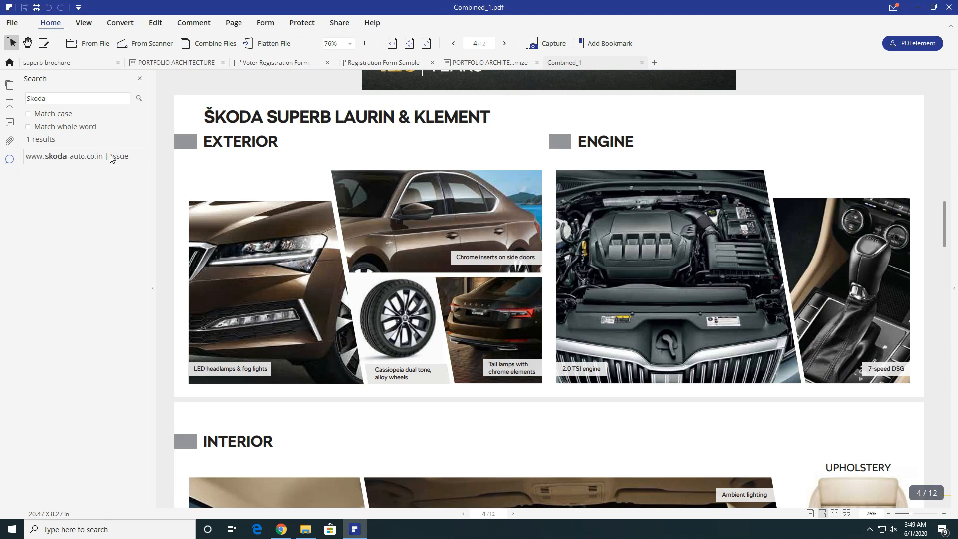
left_click(95, 159)
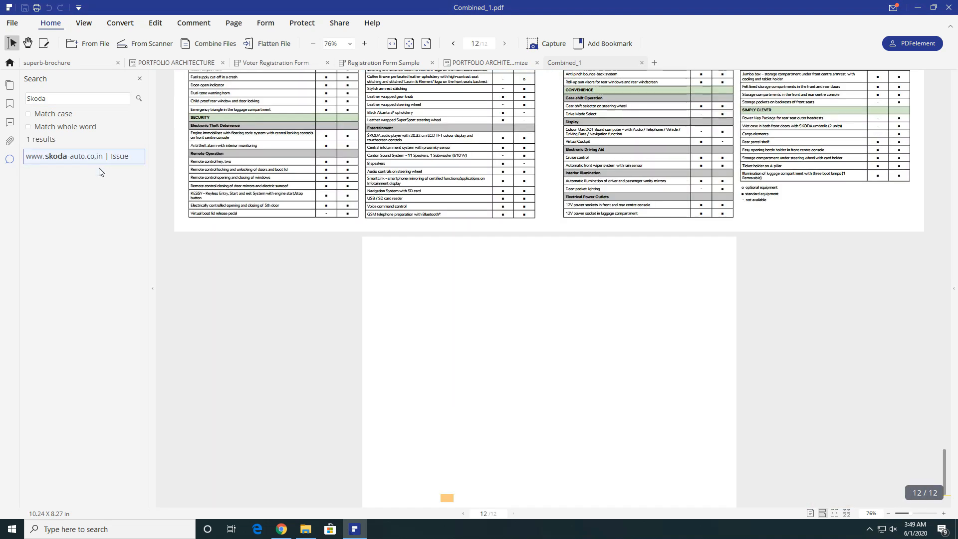
double_click(445, 499)
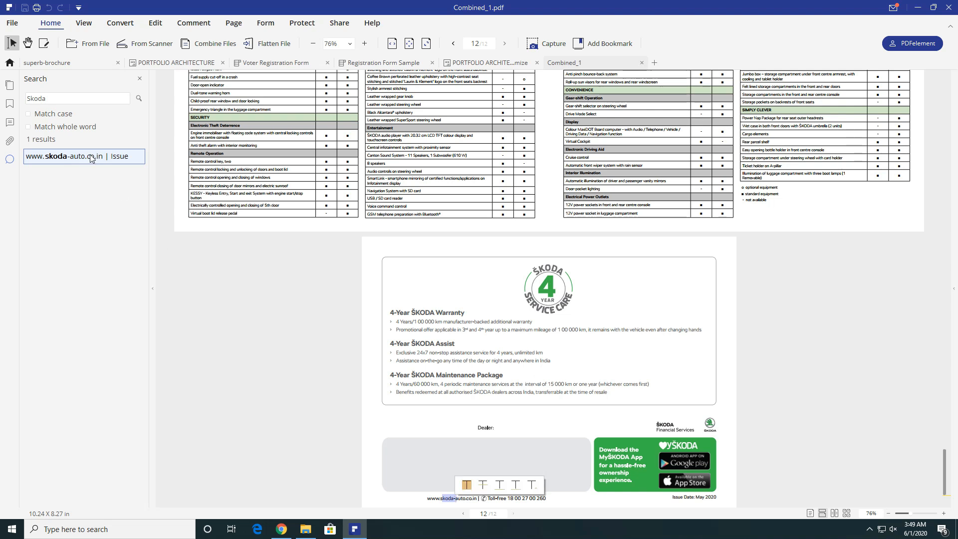
left_click(13, 118)
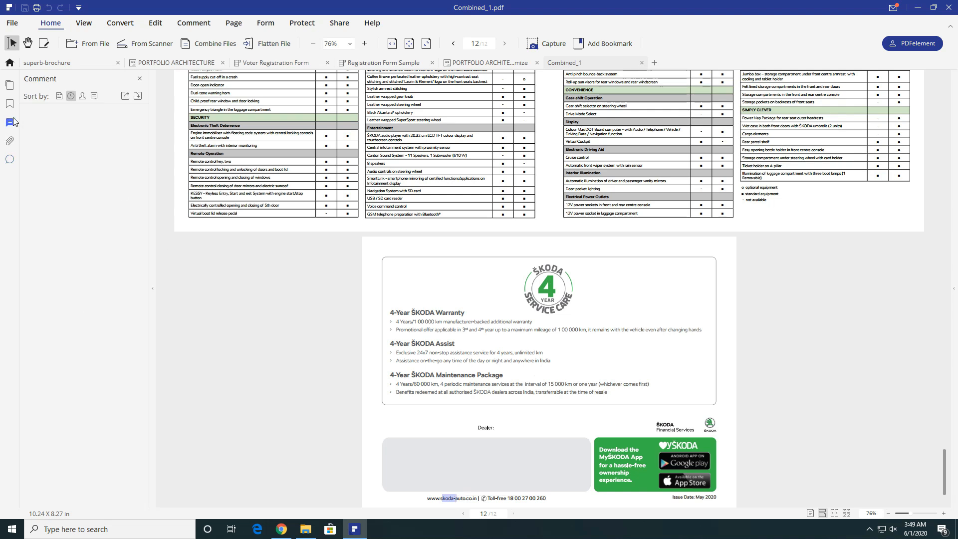
- Go to PDFelement's start page, browse the Wondershare product tour in Chrome, then return to PDFelement
left_click(10, 63)
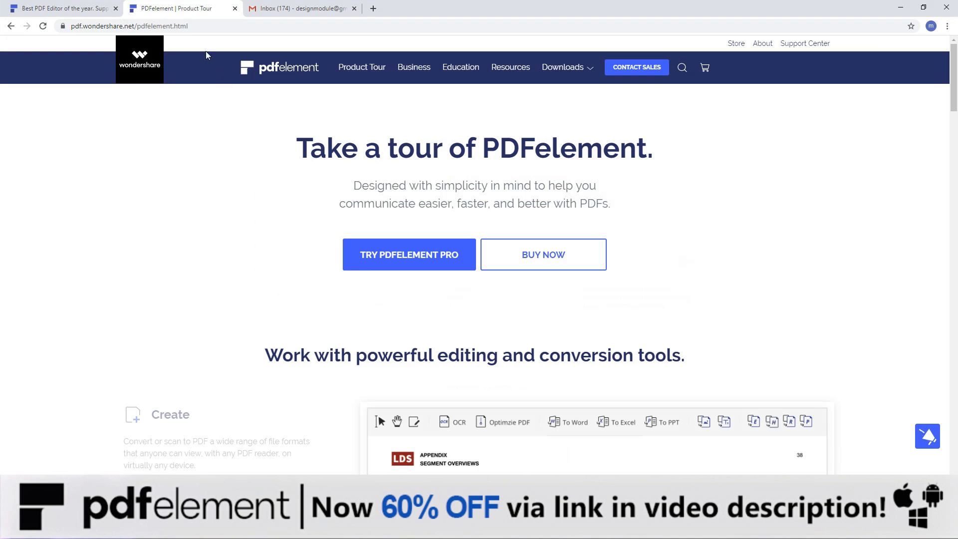
left_click(184, 26)
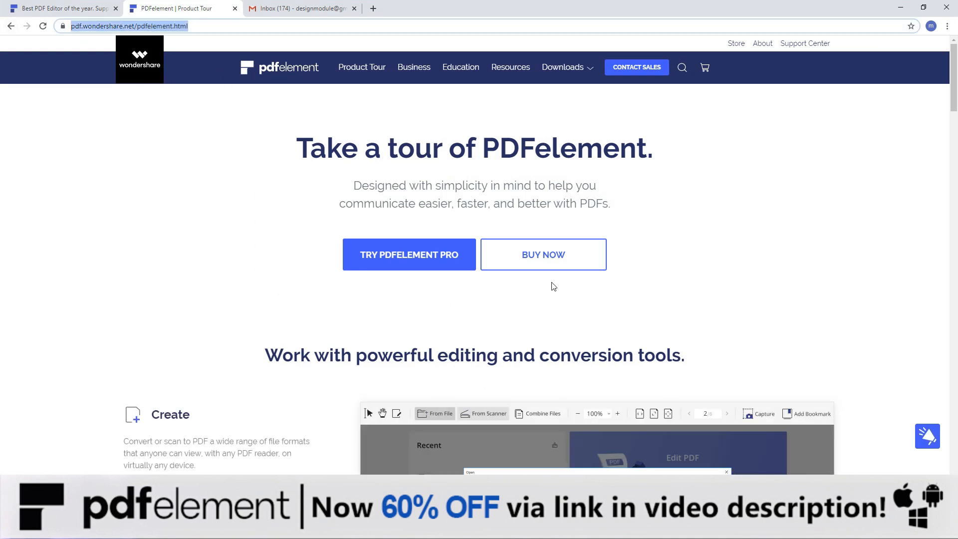
left_click_drag(955, 116, 956, 75)
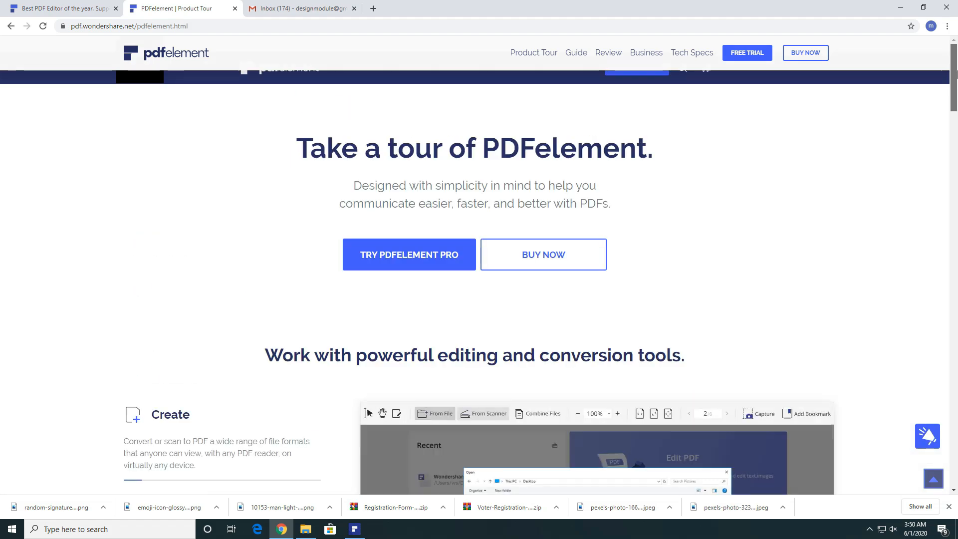
left_click(357, 532)
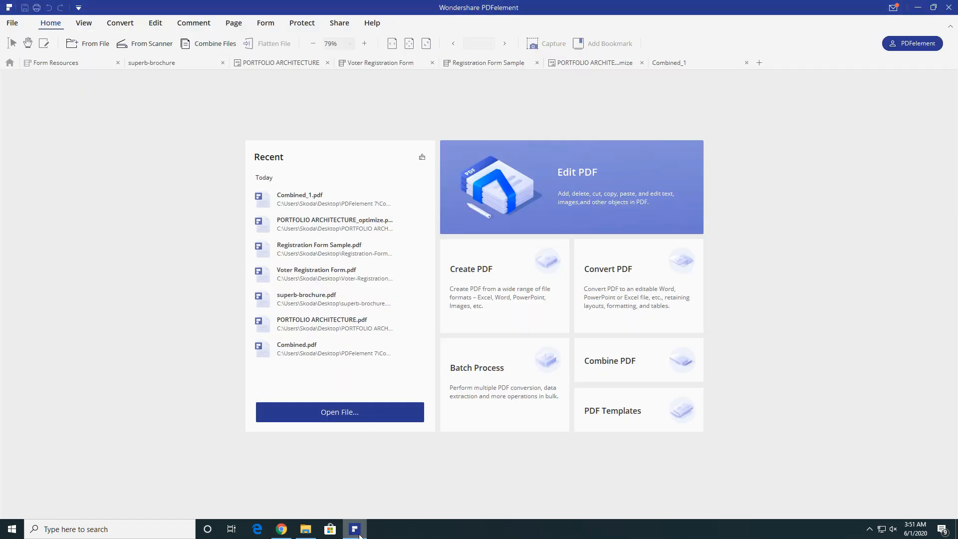
left_click(122, 25)
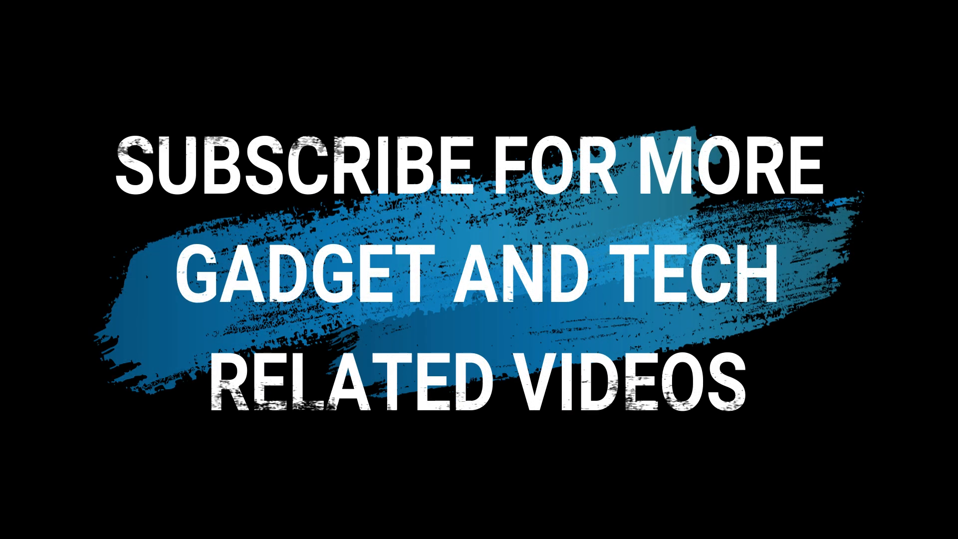